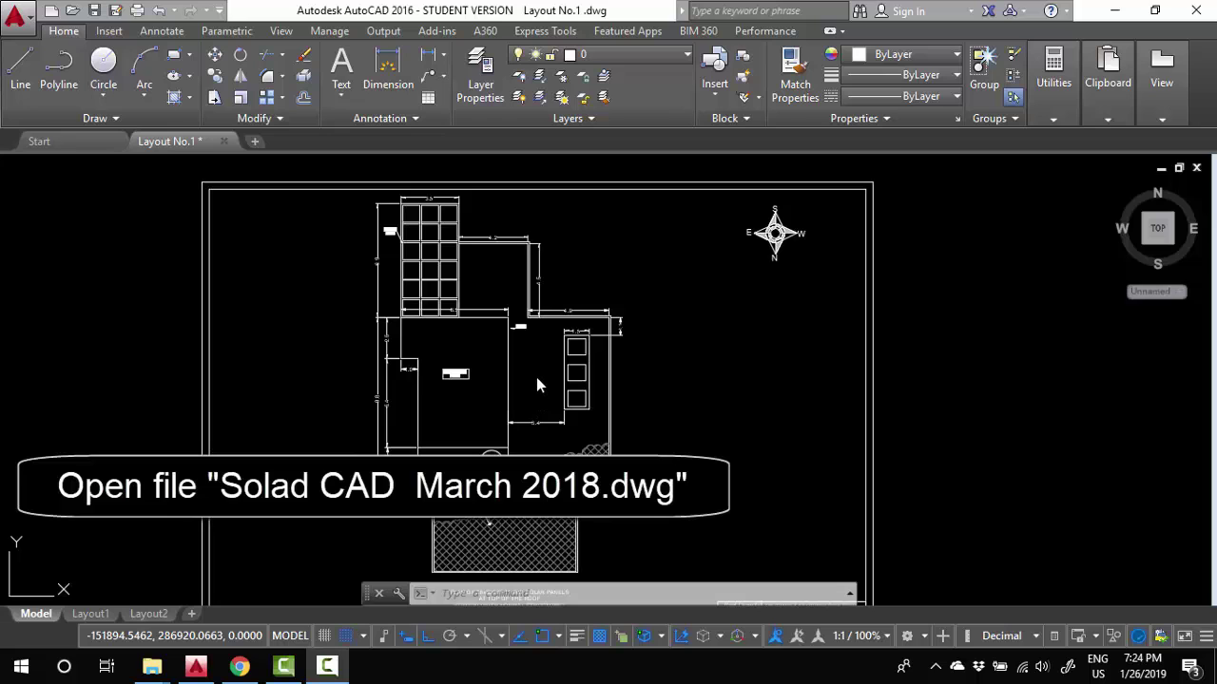
Switch to the solar cad folder in File Explorer and open the drawing Solar Cad March-2018.dwg
{"action": "key", "text": "alt+Tab"}
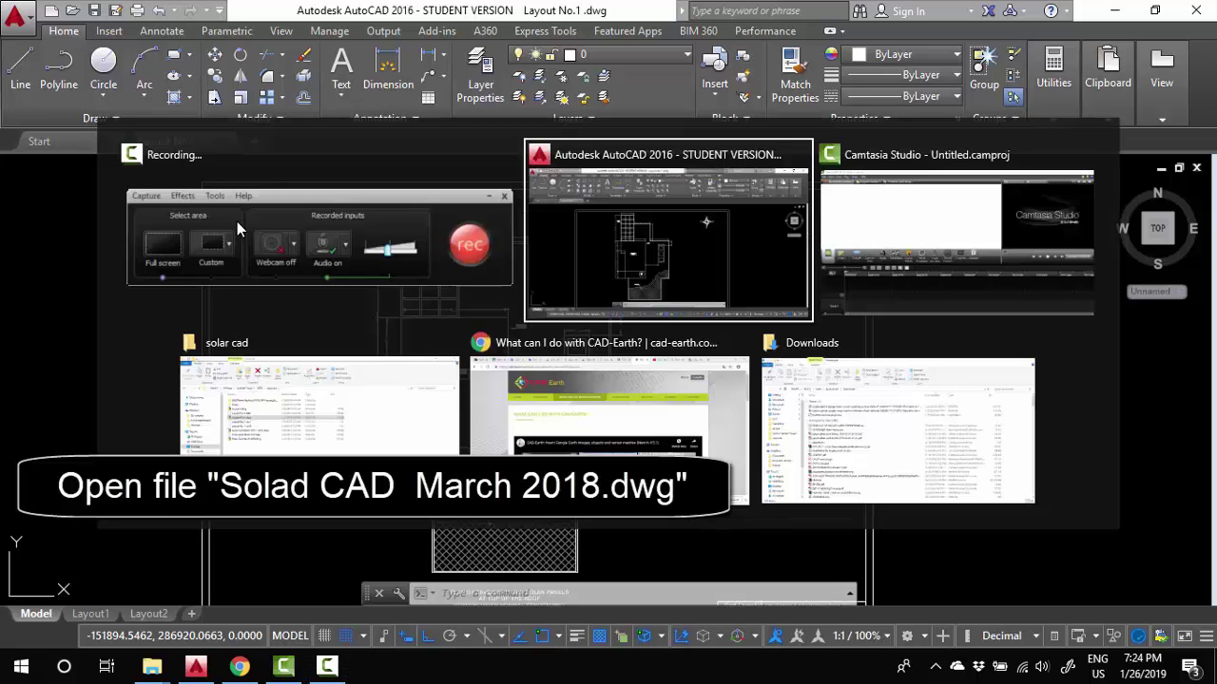
{"action": "key", "text": "alt+Tab"}
{"action": "key", "text": "alt+Tab"}
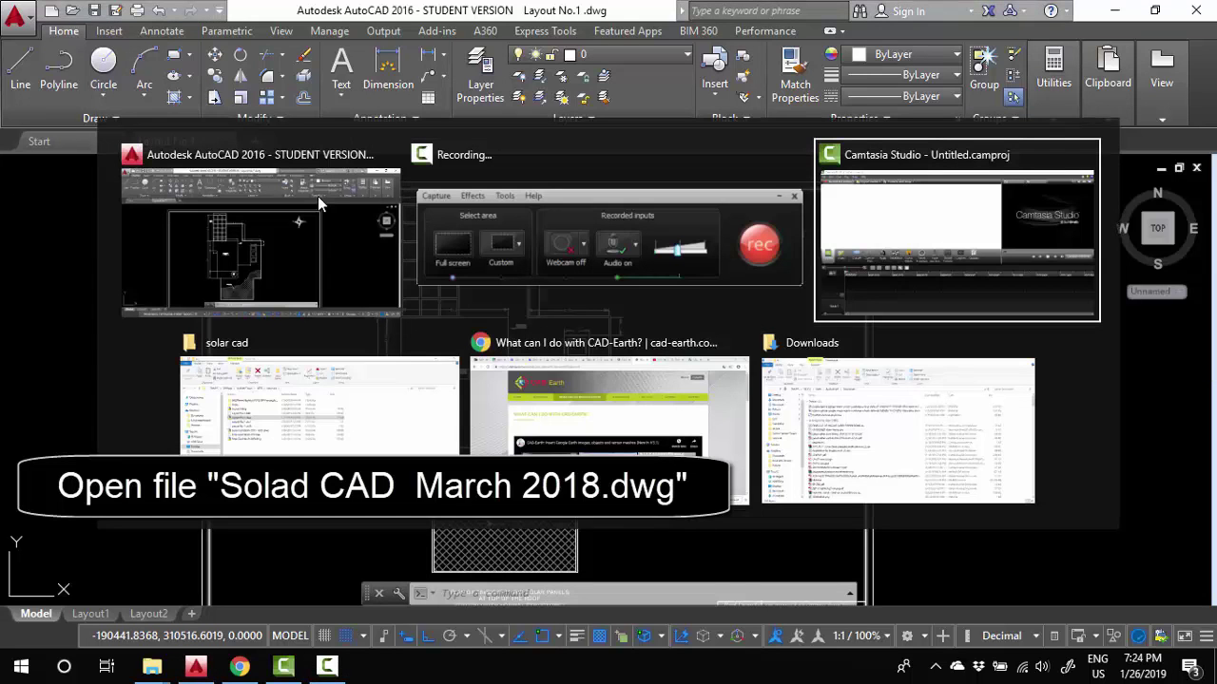
{"action": "left_click", "coordinate": [316, 395]}
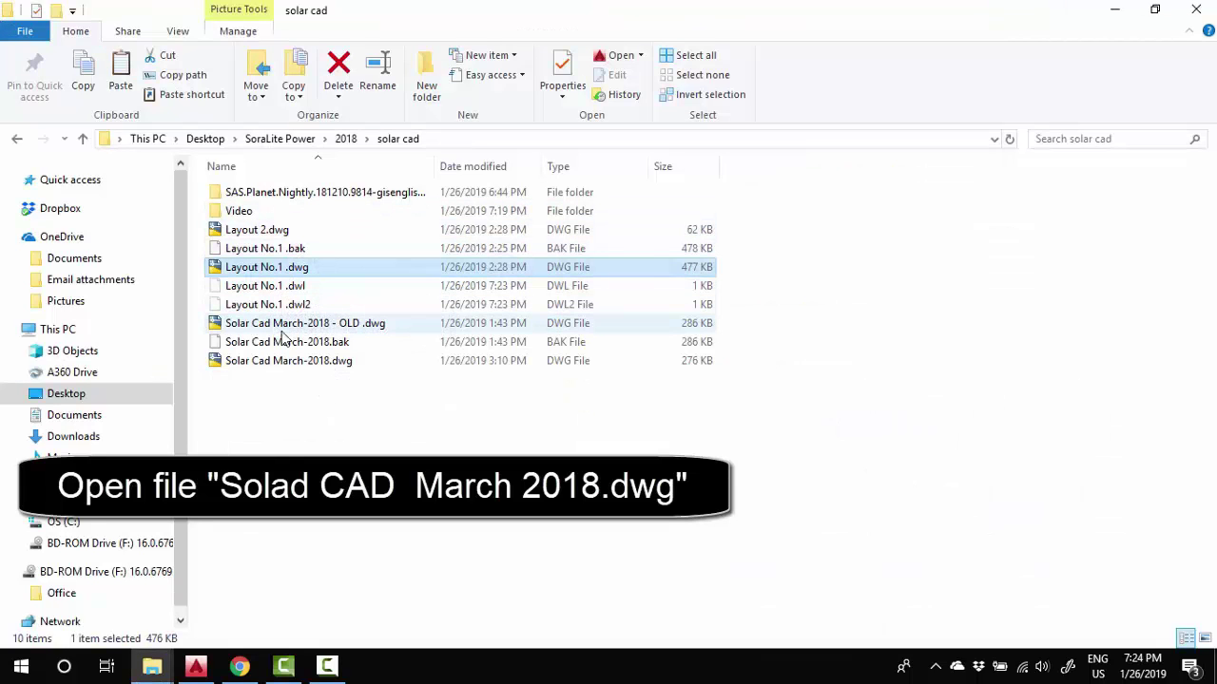
{"action": "double_click", "coordinate": [292, 365]}
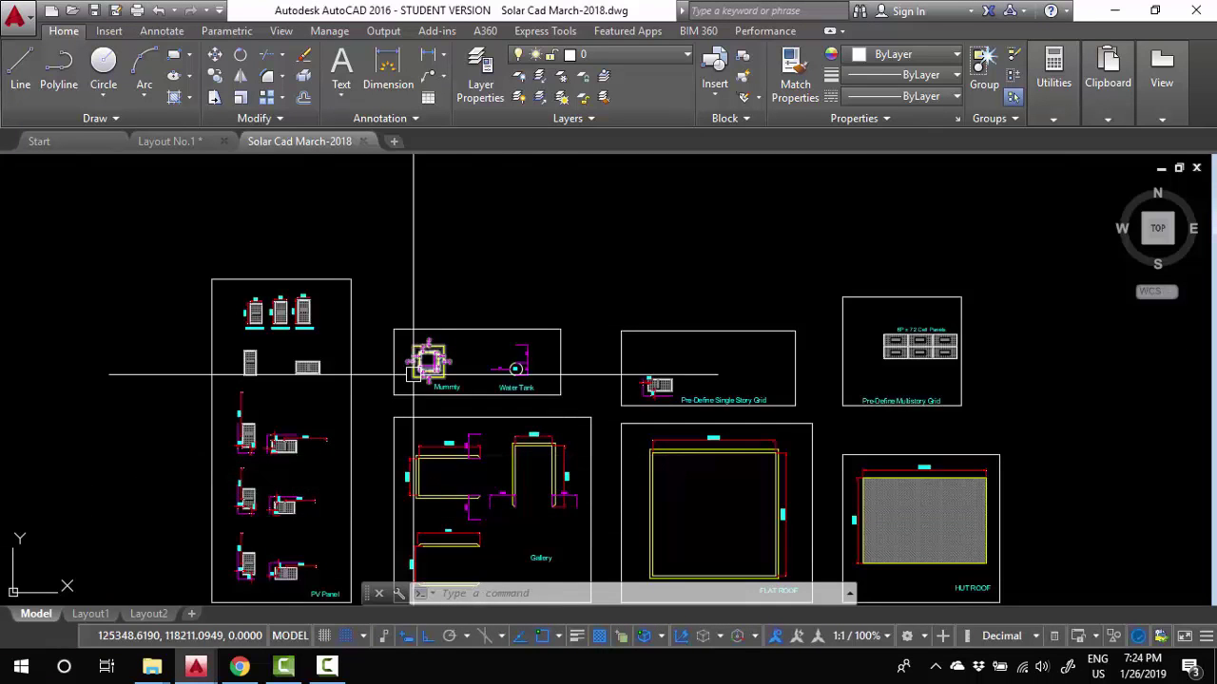
Copy the upright 72 Cell panel block and paste it into Layout No.1 on the stair roof, above the water tank strip's line
{"action": "scroll", "coordinate": [237, 361], "scroll_direction": "up", "scroll_amount": 10}
{"action": "left_click", "coordinate": [388, 374]}
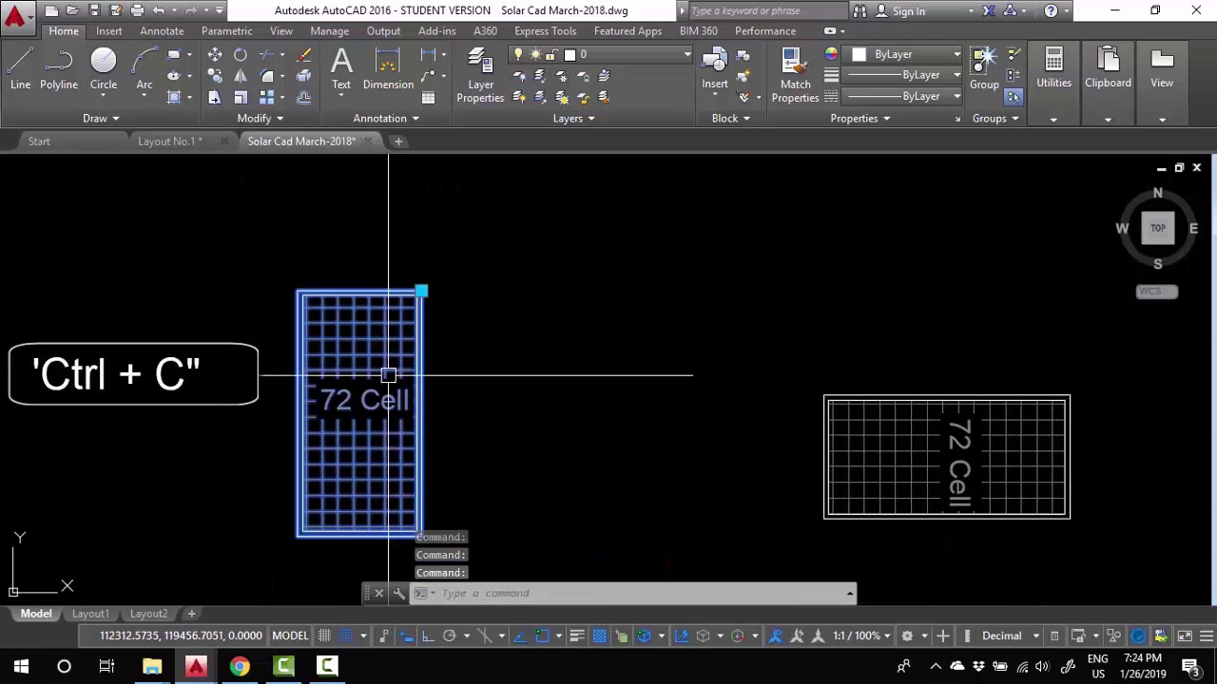
{"action": "scroll", "coordinate": [423, 311], "scroll_direction": "down", "scroll_amount": 4}
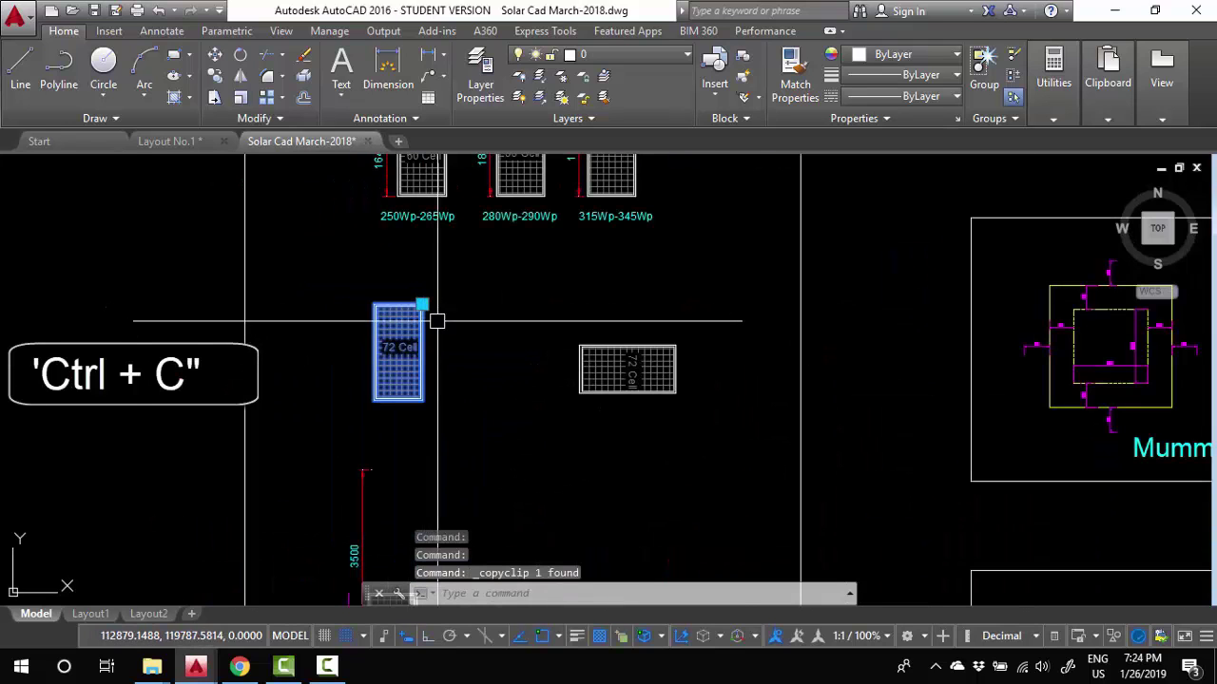
{"action": "left_click", "coordinate": [167, 140]}
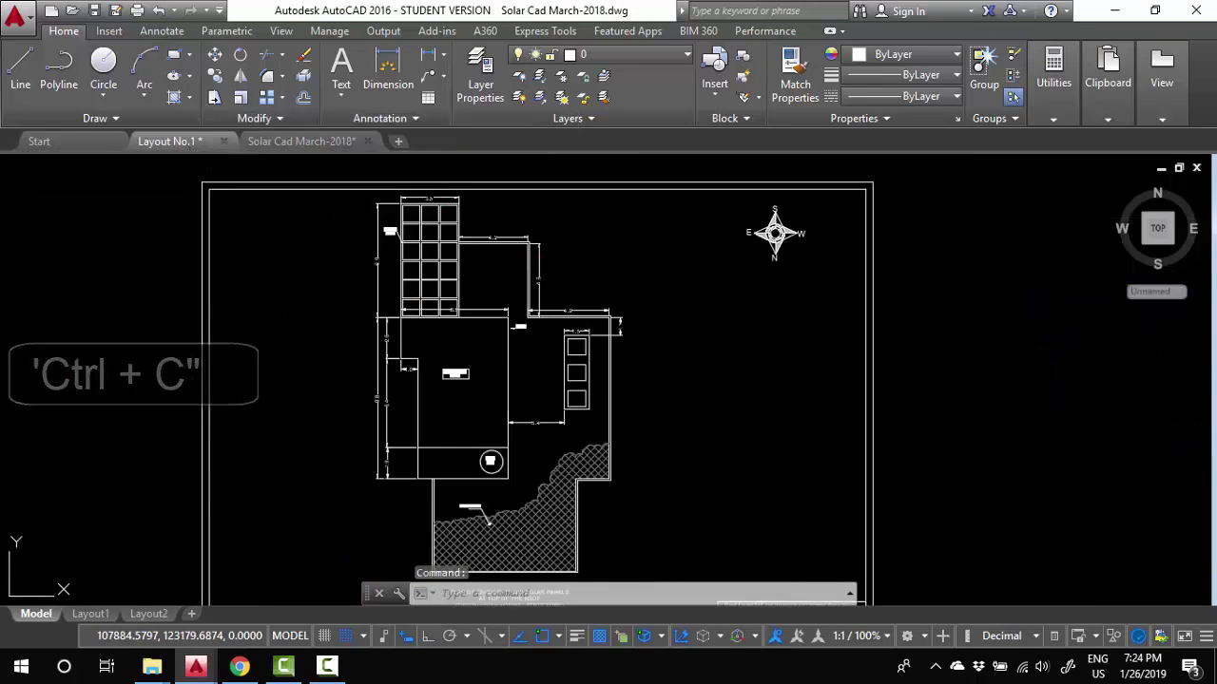
{"action": "scroll", "coordinate": [448, 435], "scroll_direction": "up", "scroll_amount": 4}
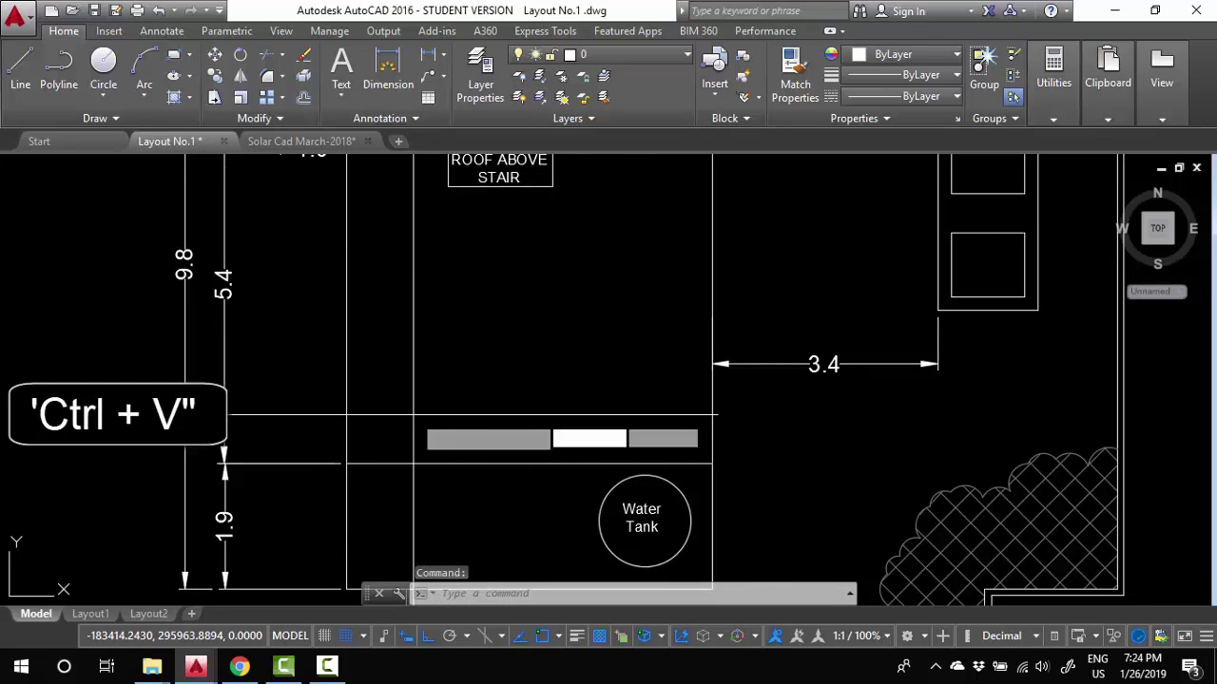
{"action": "left_click", "coordinate": [359, 453]}
Stretch the pasted 72 Cell block horizontally across the stair roof into a row of five panels
{"action": "left_click", "coordinate": [424, 334]}
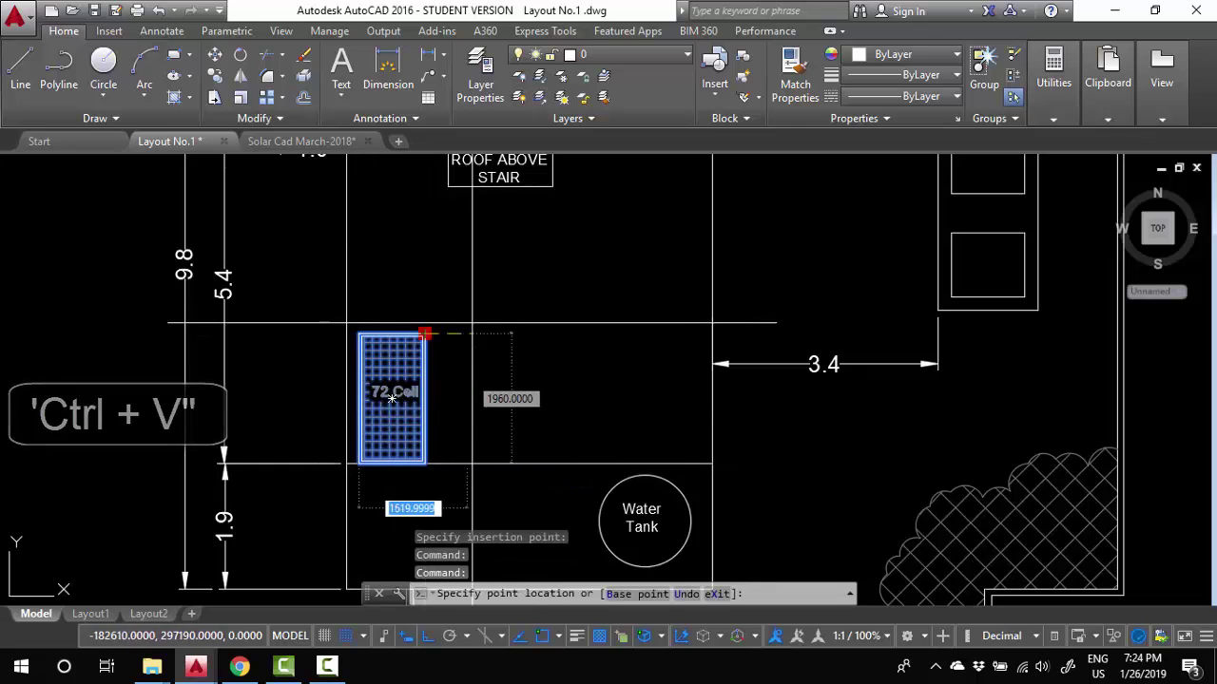
{"action": "left_click", "coordinate": [619, 333]}
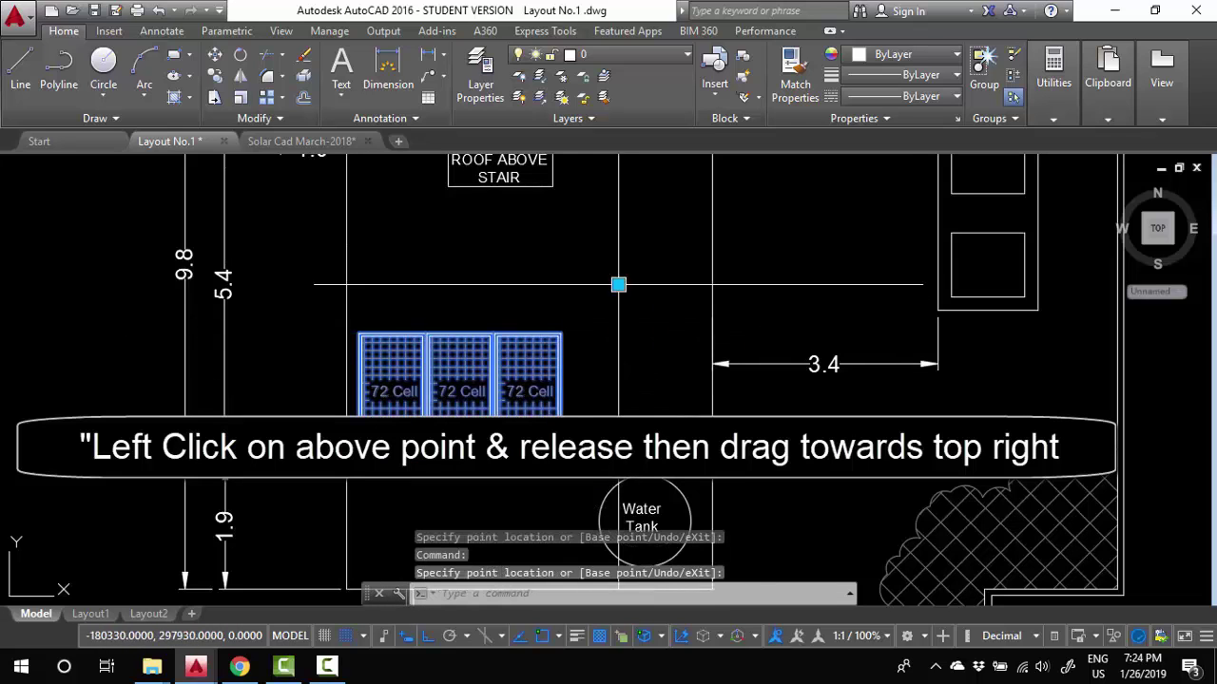
{"action": "left_click", "coordinate": [624, 281]}
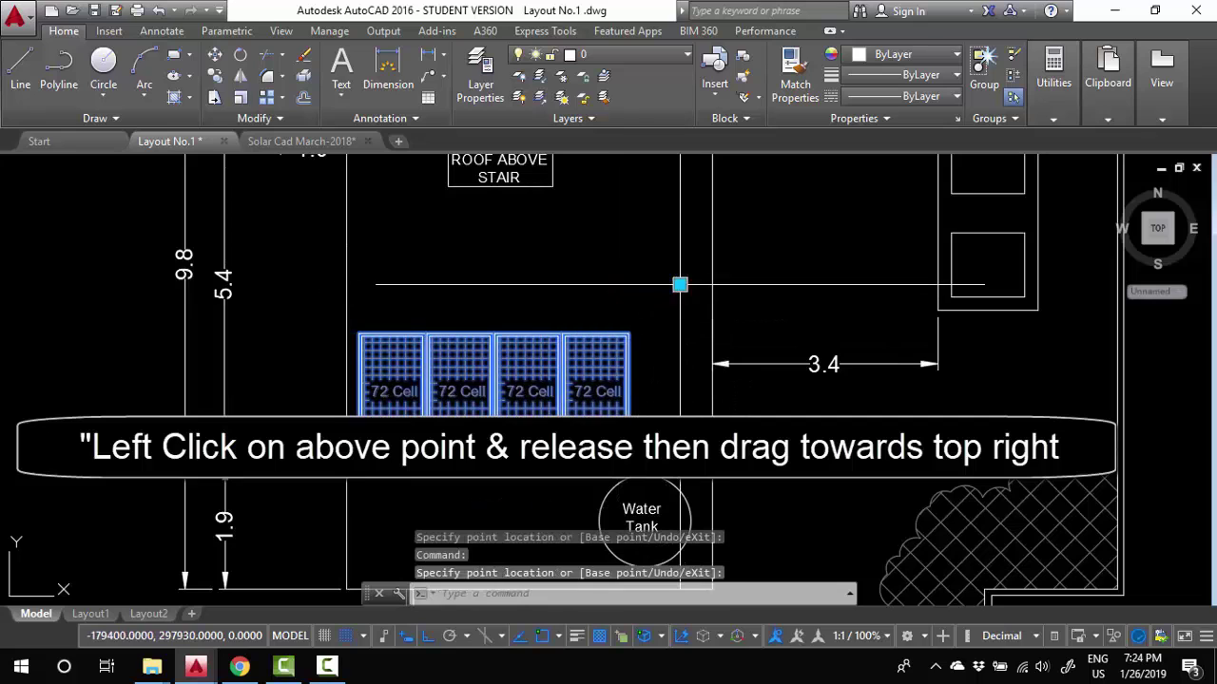
{"action": "left_click", "coordinate": [678, 282]}
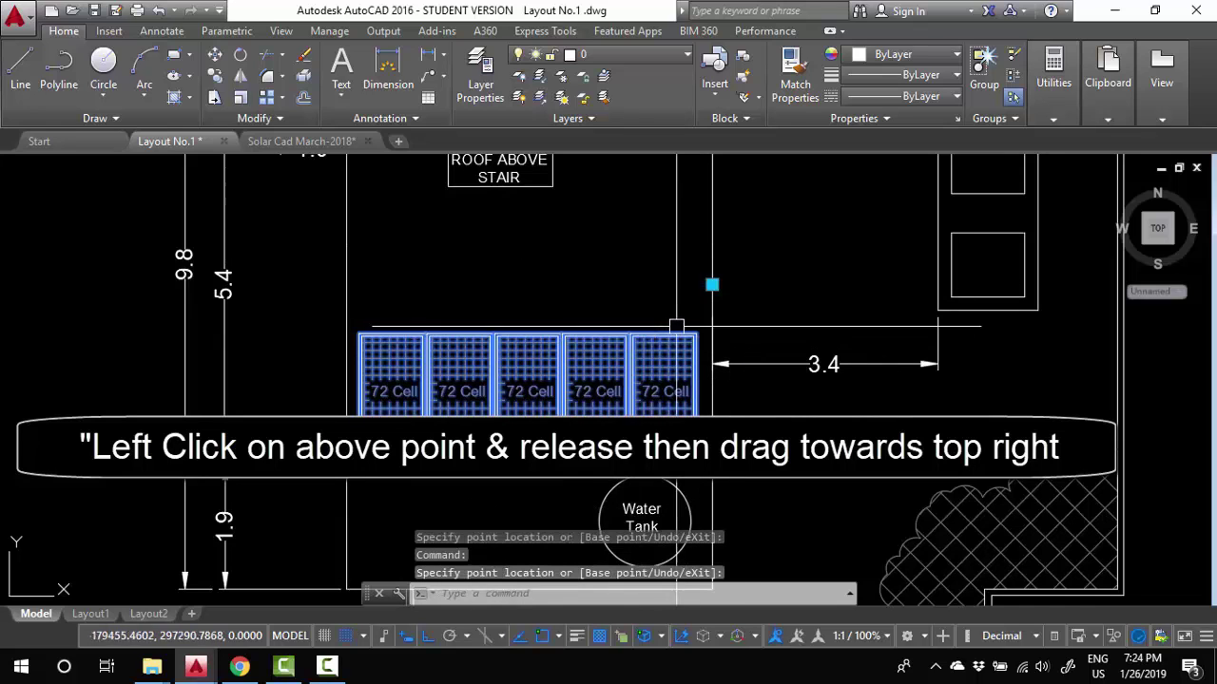
{"action": "middle_click_drag", "start_coordinate": [652, 317], "coordinate": [619, 367]}
{"action": "key", "text": "Escape"}
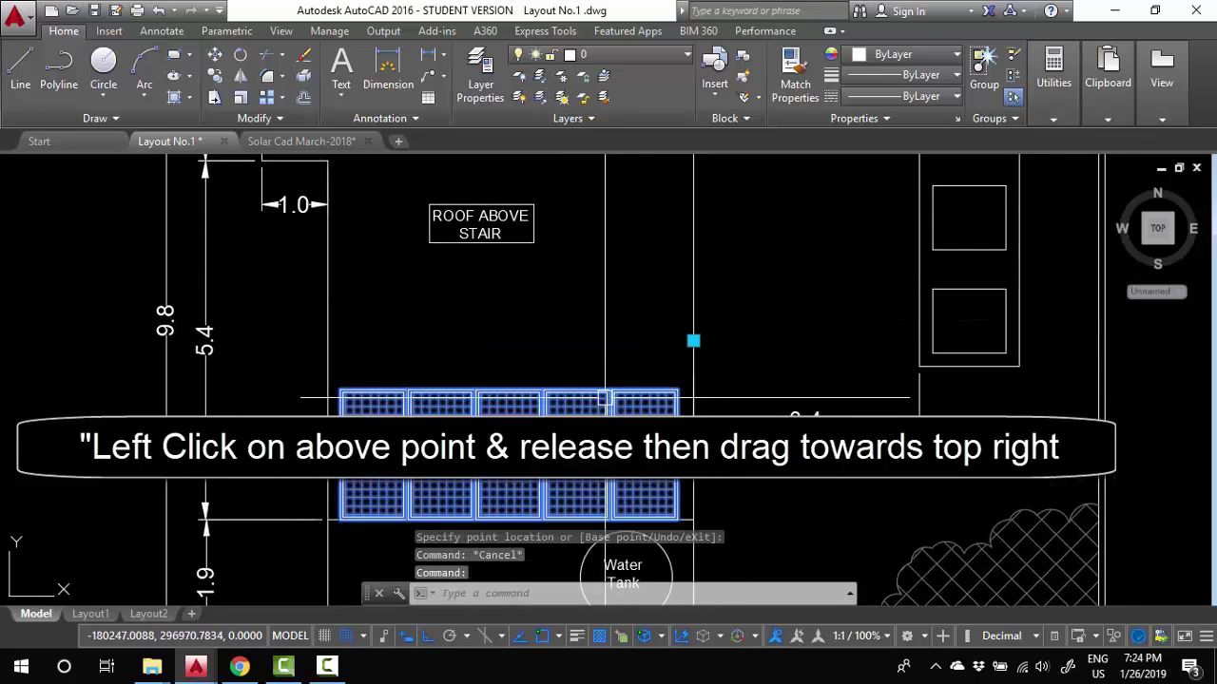
{"action": "key", "text": "Escape"}
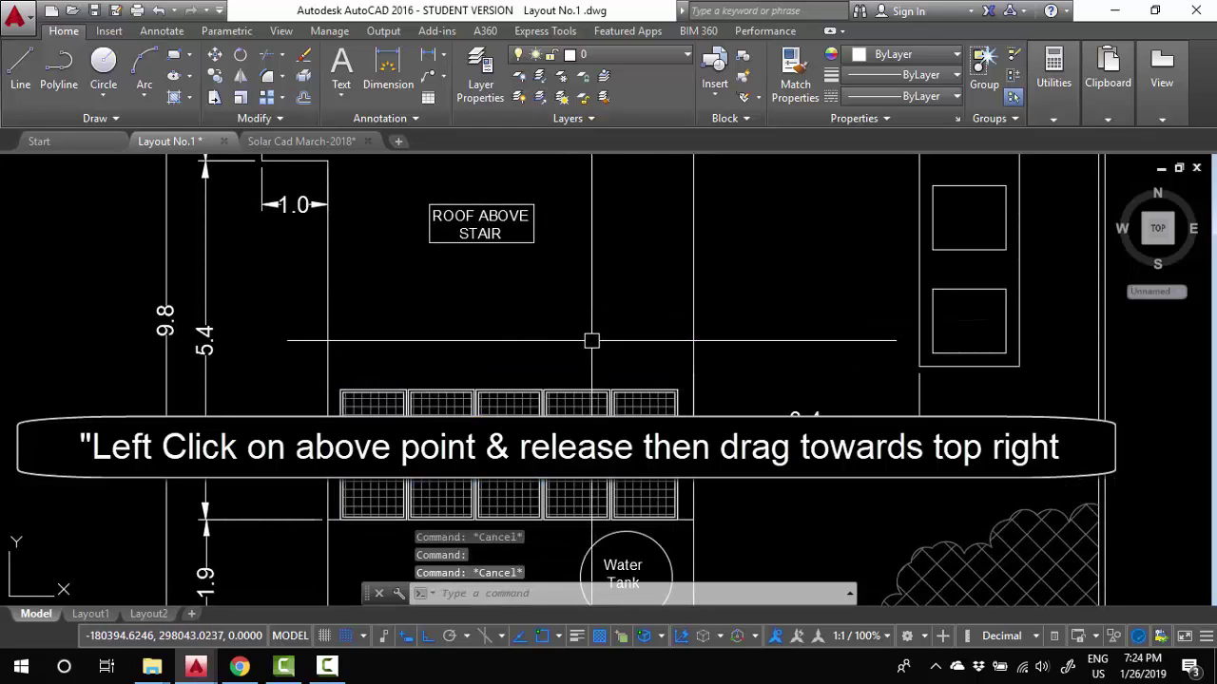
Move the five-panel row up slightly and about 60 units left towards the stair roof's left edge
{"action": "left_click", "coordinate": [583, 397]}
{"action": "type", "text": "m"}
{"action": "key", "text": "Return"}
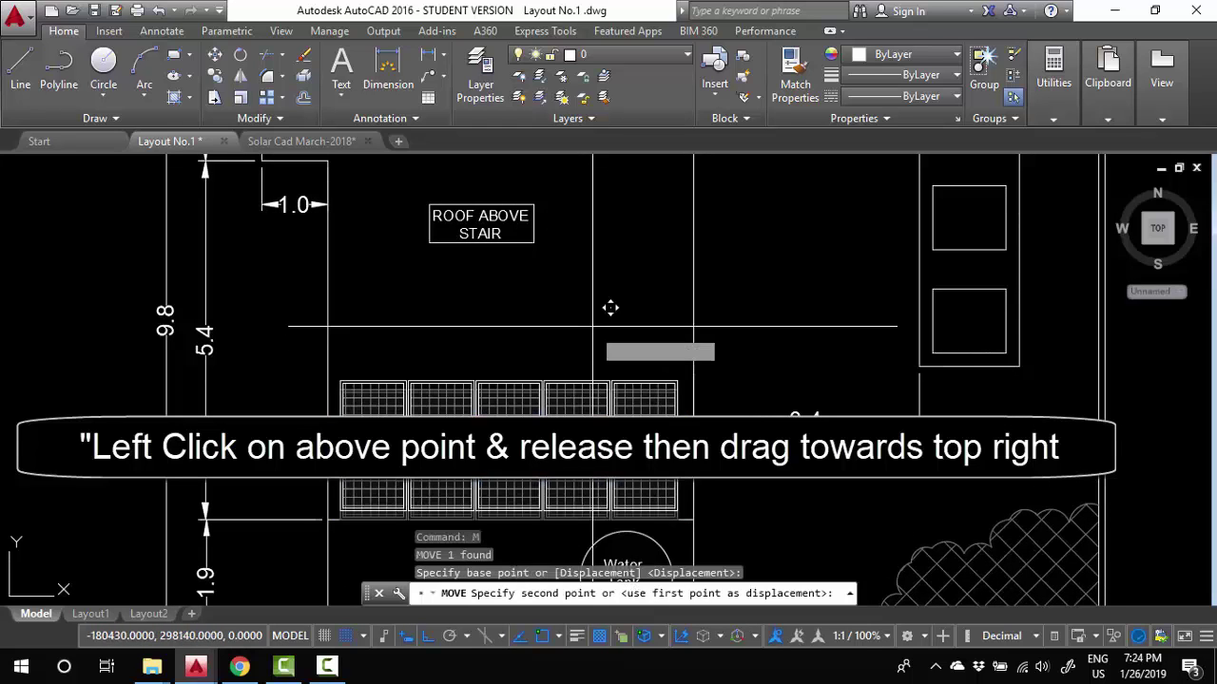
{"action": "left_click", "coordinate": [606, 321]}
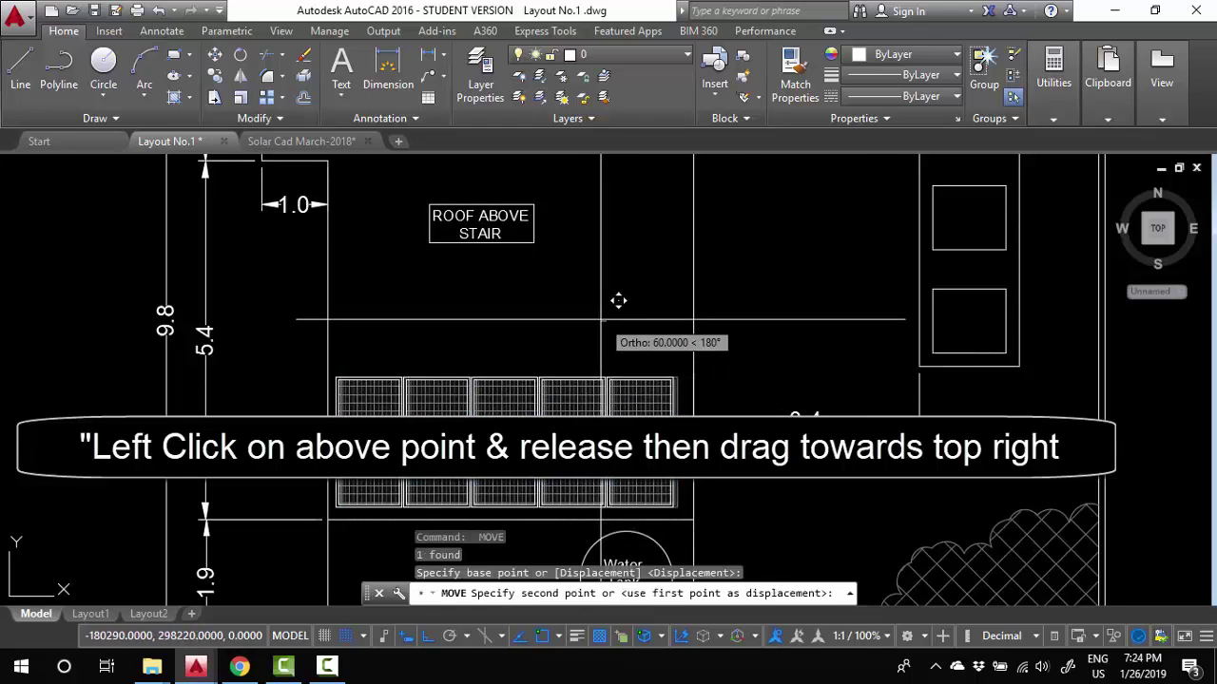
{"action": "left_click", "coordinate": [599, 330]}
Stretch the five-panel row upwards into an array of three rows on the stair roof
{"action": "scroll", "coordinate": [623, 376], "scroll_direction": "down", "scroll_amount": 2}
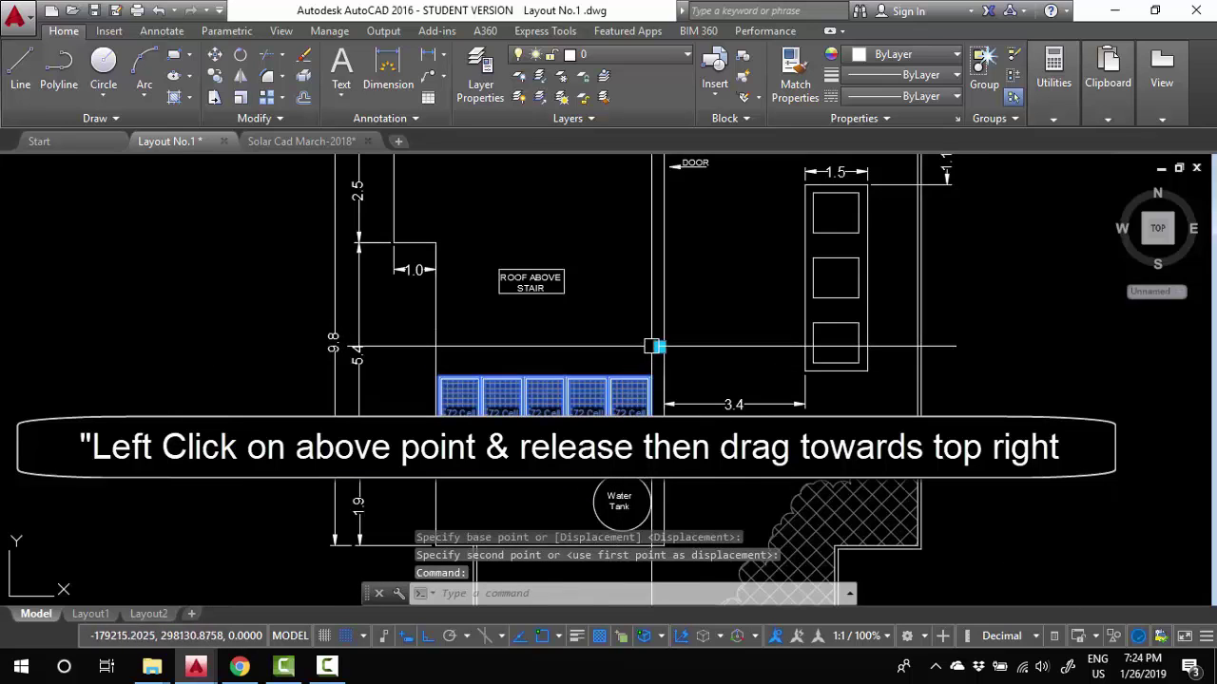
{"action": "left_click", "coordinate": [659, 347]}
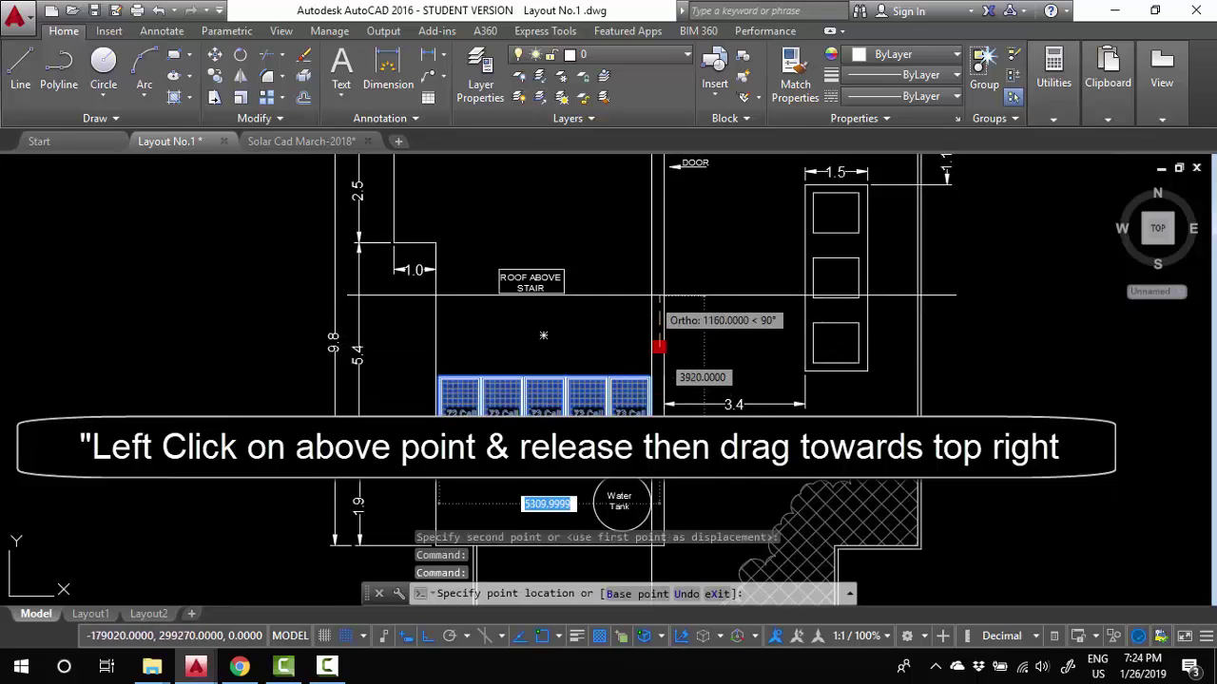
{"action": "left_click", "coordinate": [661, 224]}
{"action": "key", "text": "Escape"}
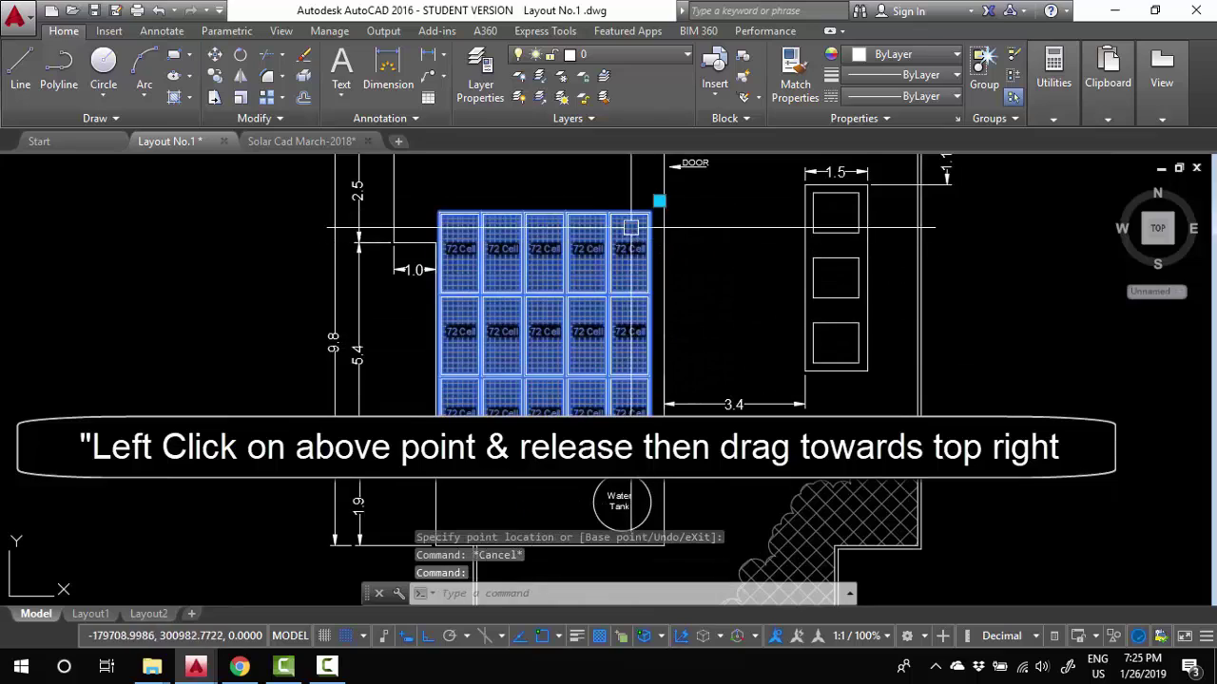
Move the three-row panel array straight up to the top edge of the stair roof
{"action": "middle_click_drag", "start_coordinate": [631, 229], "coordinate": [634, 322]}
{"action": "scroll", "coordinate": [645, 300], "scroll_direction": "up", "scroll_amount": 3}
{"action": "type", "text": "m"}
{"action": "key", "text": "Return"}
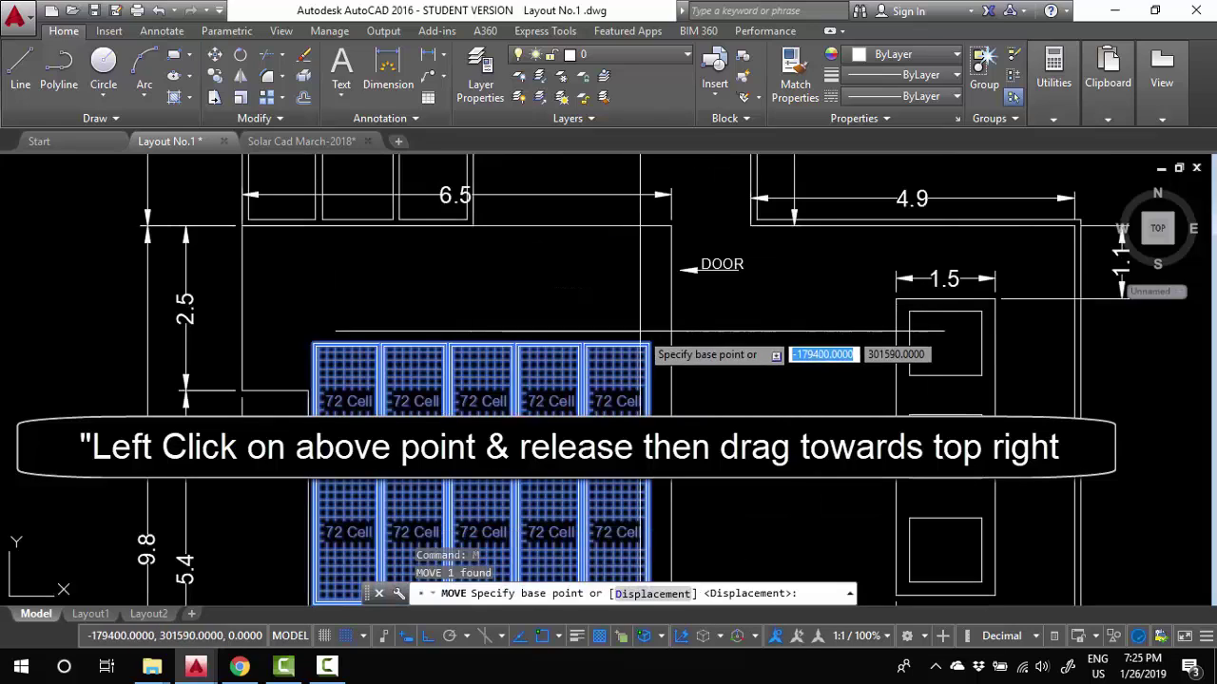
{"action": "left_click", "coordinate": [658, 324]}
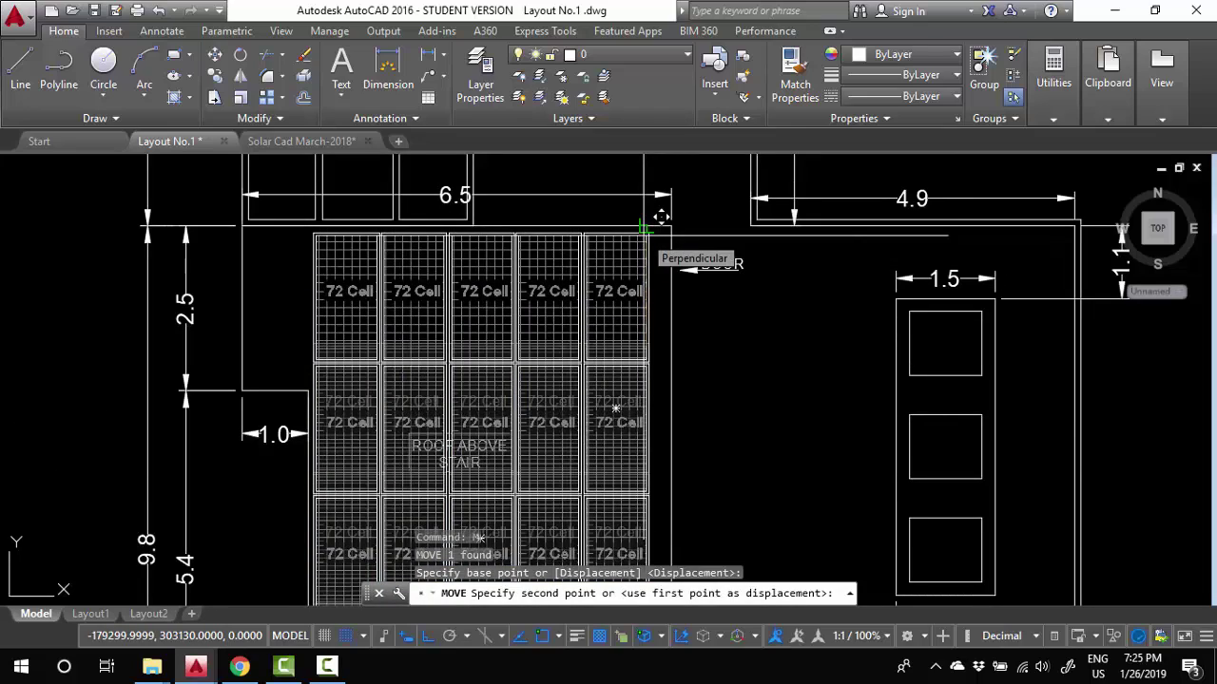
{"action": "left_click", "coordinate": [658, 210]}
{"action": "key", "text": "Escape"}
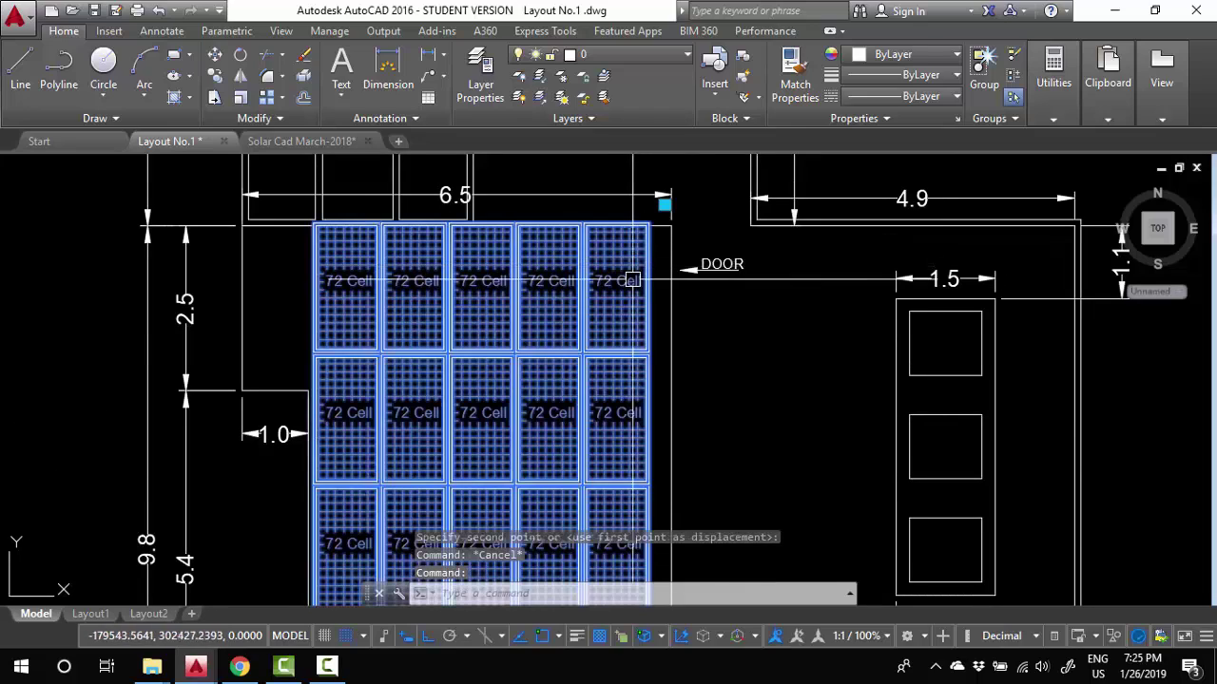
Move the panel array down slightly to leave a gap below the stair roof's top edge
{"action": "left_click", "coordinate": [742, 313]}
{"action": "left_click", "coordinate": [749, 357]}
{"action": "left_click", "coordinate": [625, 326]}
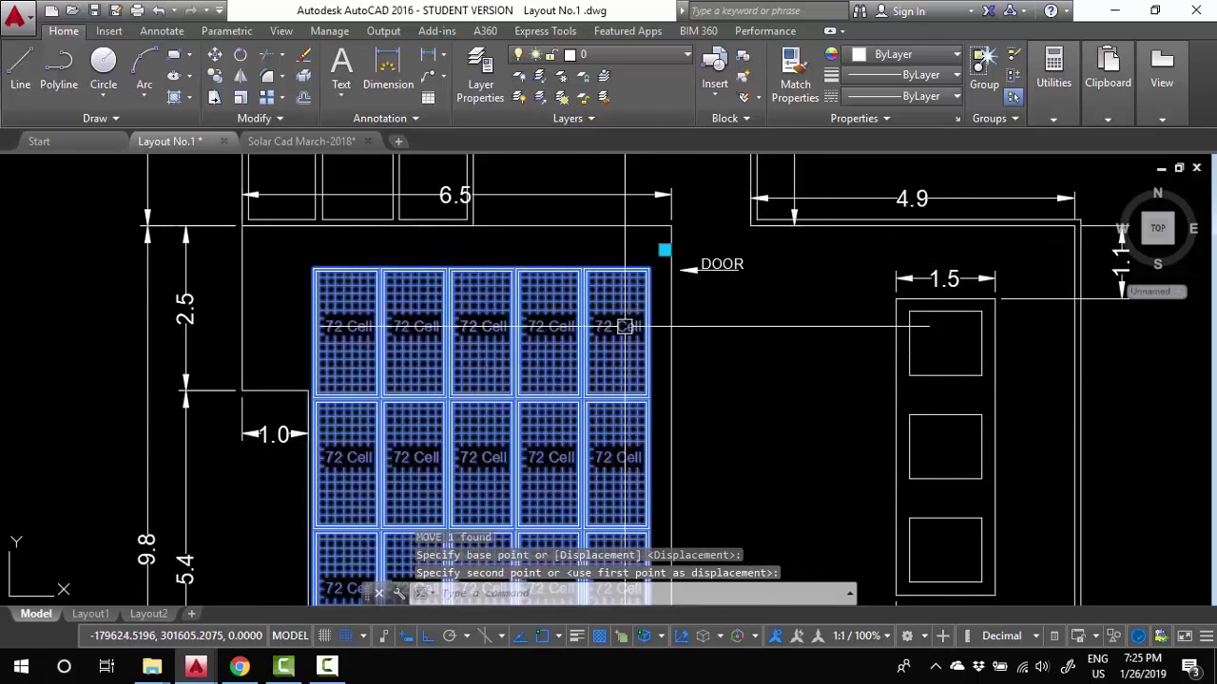
Copy the panel array by its upper-left corner horizontally onto the stair roof's right edge line, at the same height
{"action": "left_click", "coordinate": [624, 326]}
{"action": "type", "text": "Co"}
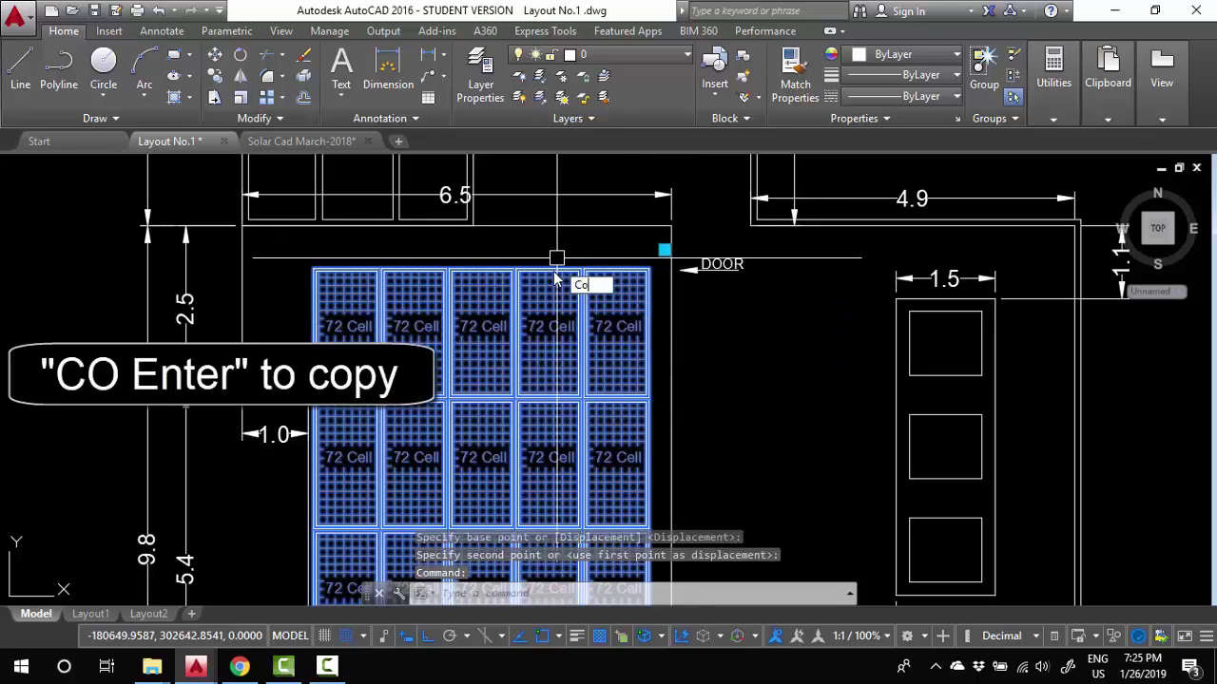
{"action": "key", "text": "Return"}
{"action": "left_click", "coordinate": [315, 270]}
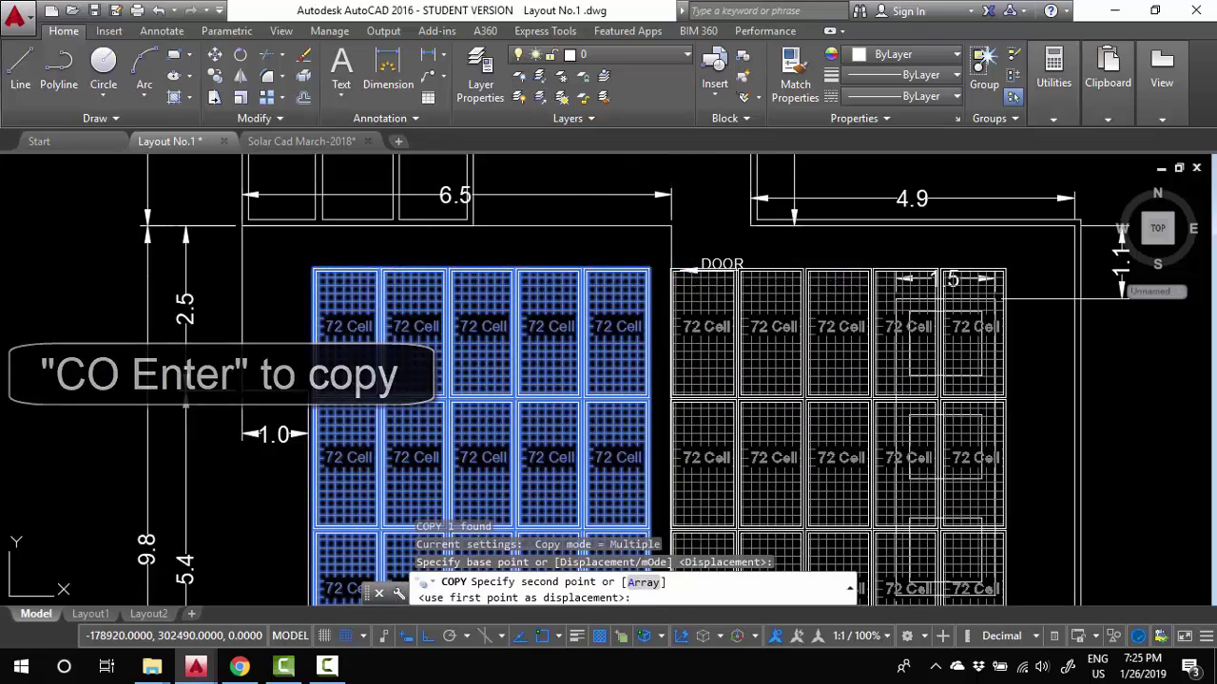
{"action": "left_click", "coordinate": [672, 270]}
{"action": "key", "text": "Escape"}
Stretch the copied array horizontally towards the right wall so it has six columns of panels
{"action": "left_click", "coordinate": [761, 324]}
{"action": "middle_click_drag", "start_coordinate": [803, 330], "coordinate": [459, 367]}
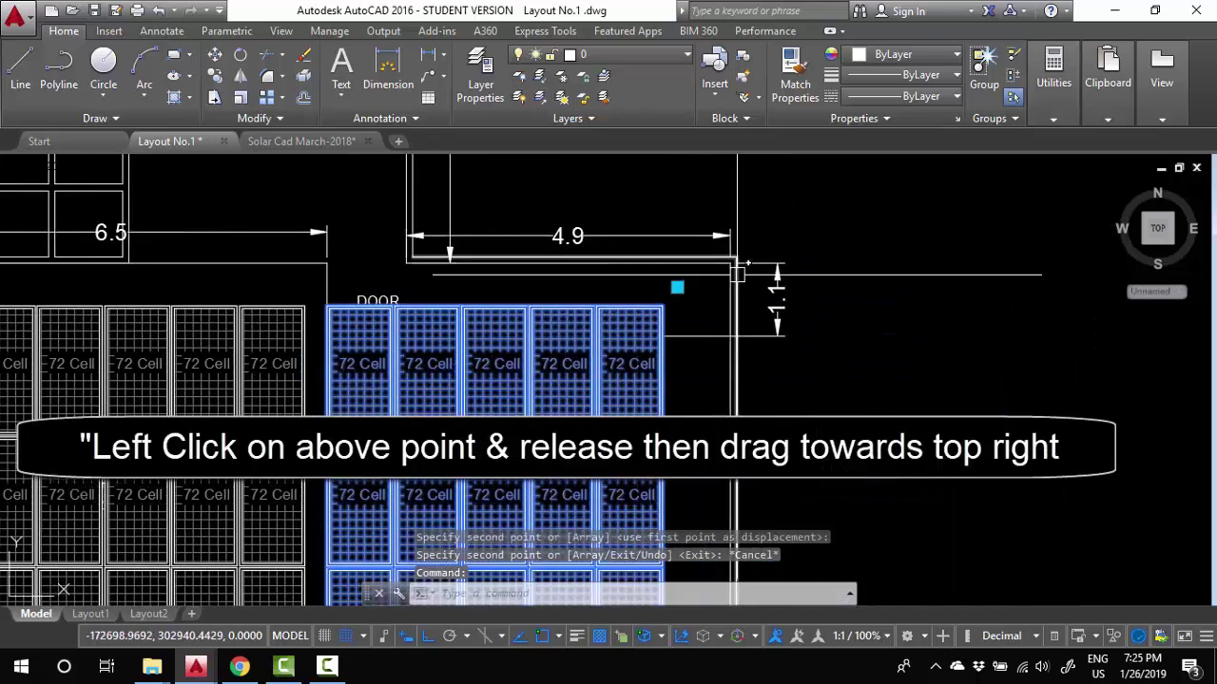
{"action": "left_click", "coordinate": [677, 286]}
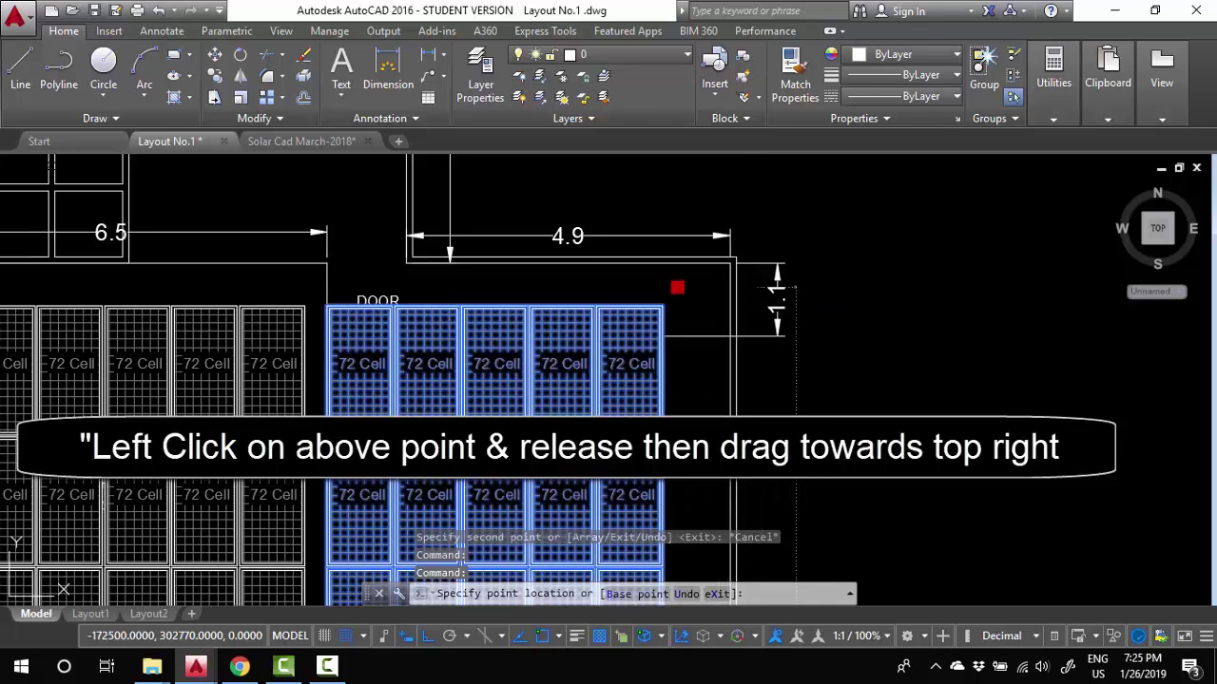
{"action": "left_click", "coordinate": [749, 284]}
Move the six-column array about 90 units to the right, towards the outer wall line
{"action": "scroll", "coordinate": [705, 281], "scroll_direction": "up", "scroll_amount": 4}
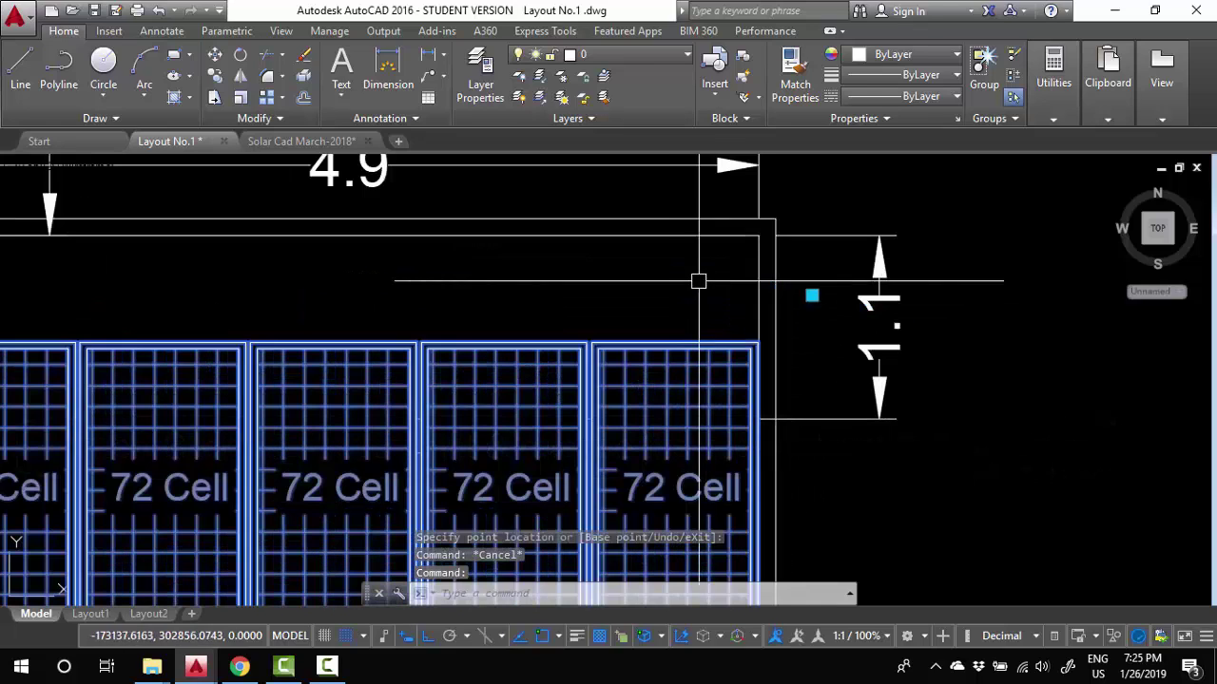
{"action": "type", "text": "m"}
{"action": "key", "text": "Return"}
{"action": "left_click", "coordinate": [687, 286]}
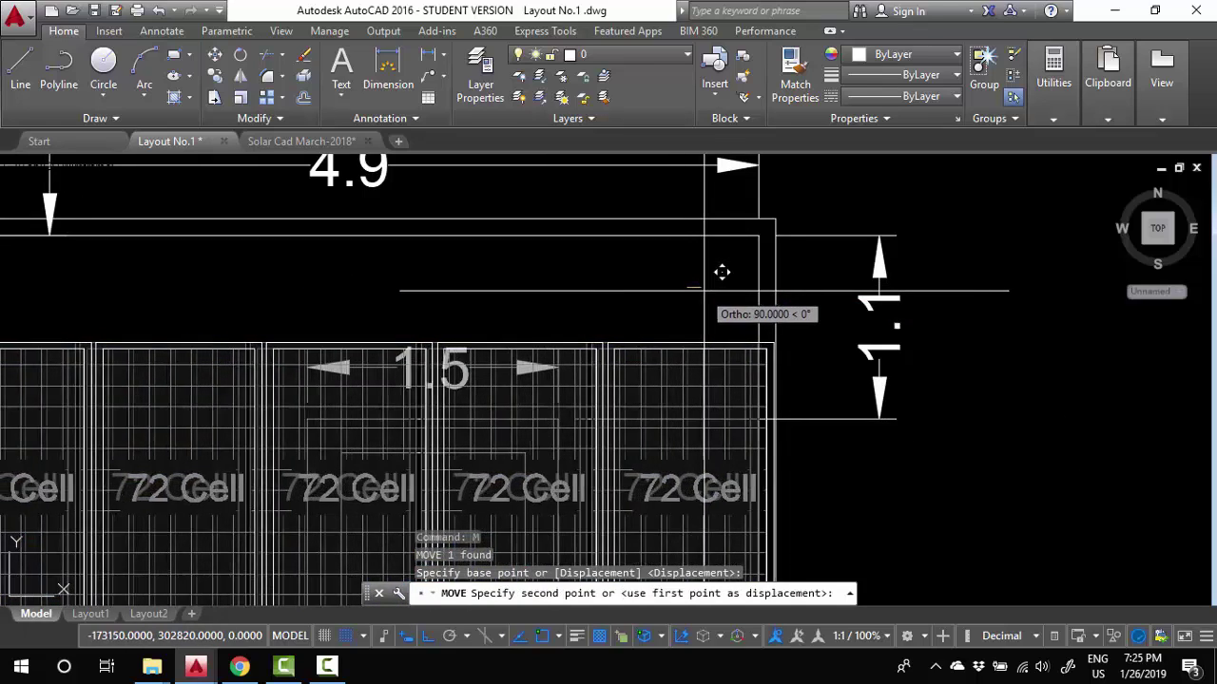
{"action": "left_click", "coordinate": [704, 292]}
Copy the six-column array by its lower-left corner to the upper roof, beside the wooden stand on the stair roof's top line
{"action": "scroll", "coordinate": [703, 292], "scroll_direction": "down", "scroll_amount": 10}
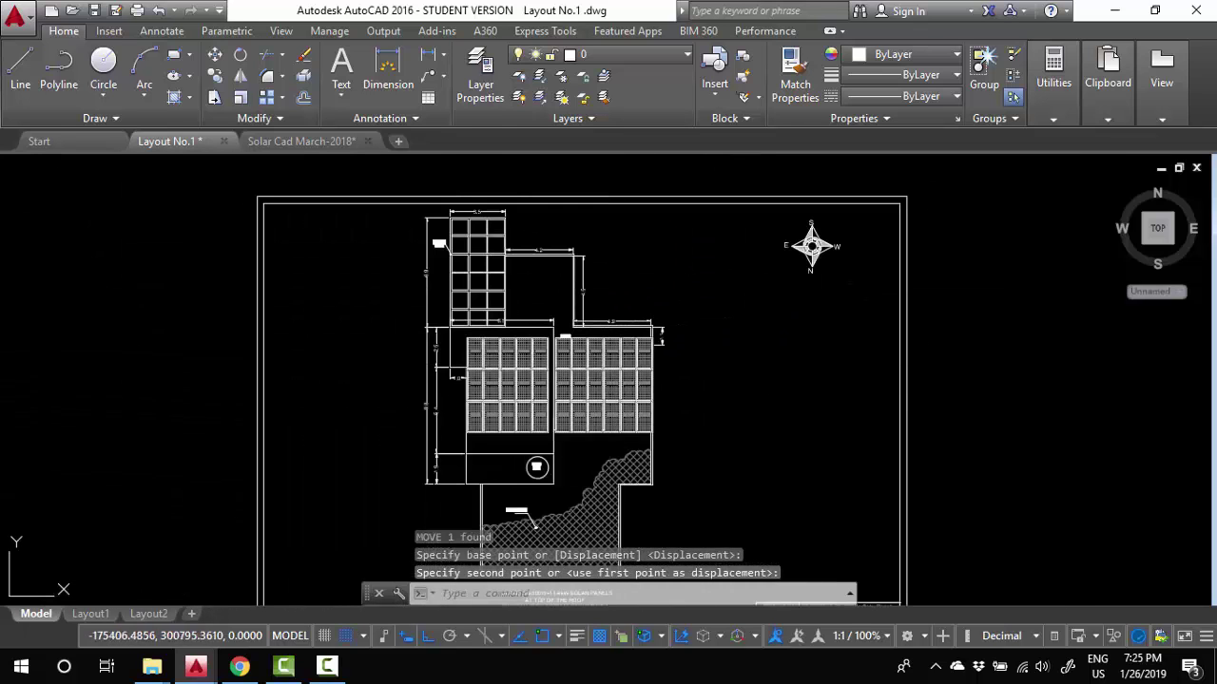
{"action": "left_click", "coordinate": [609, 368]}
{"action": "type", "text": "co"}
{"action": "key", "text": "Return"}
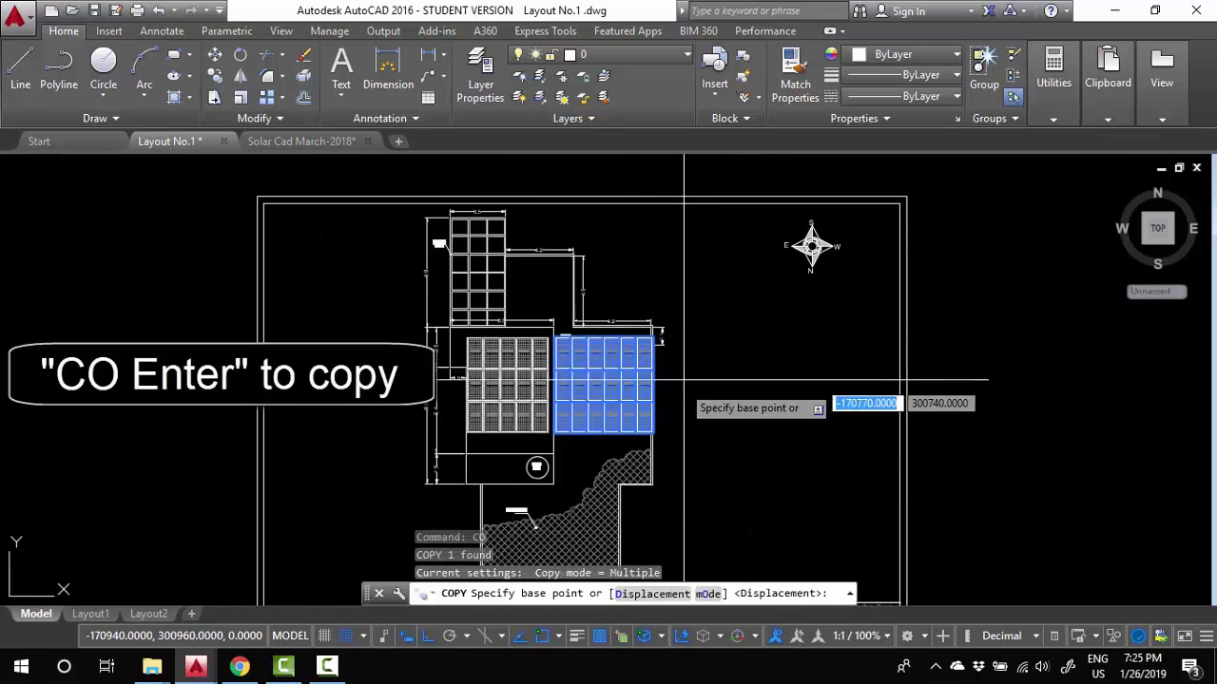
{"action": "scroll", "coordinate": [589, 390], "scroll_direction": "up", "scroll_amount": 6}
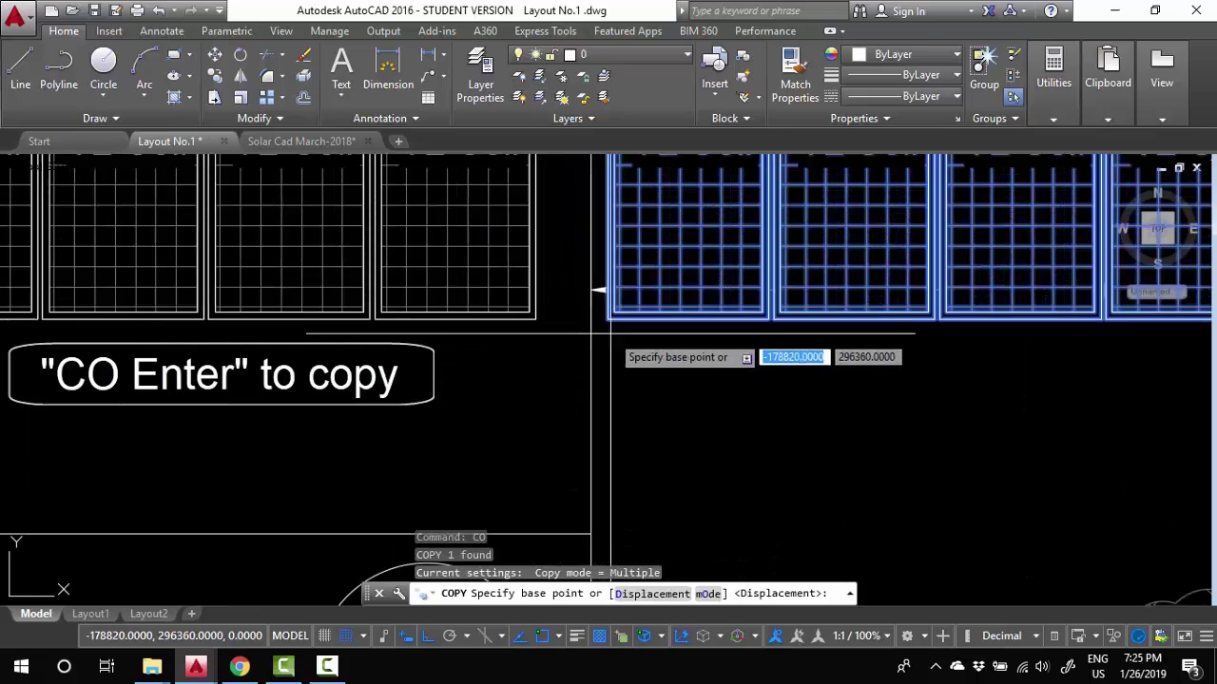
{"action": "left_click", "coordinate": [606, 318]}
{"action": "scroll", "coordinate": [608, 380], "scroll_direction": "down", "scroll_amount": 6}
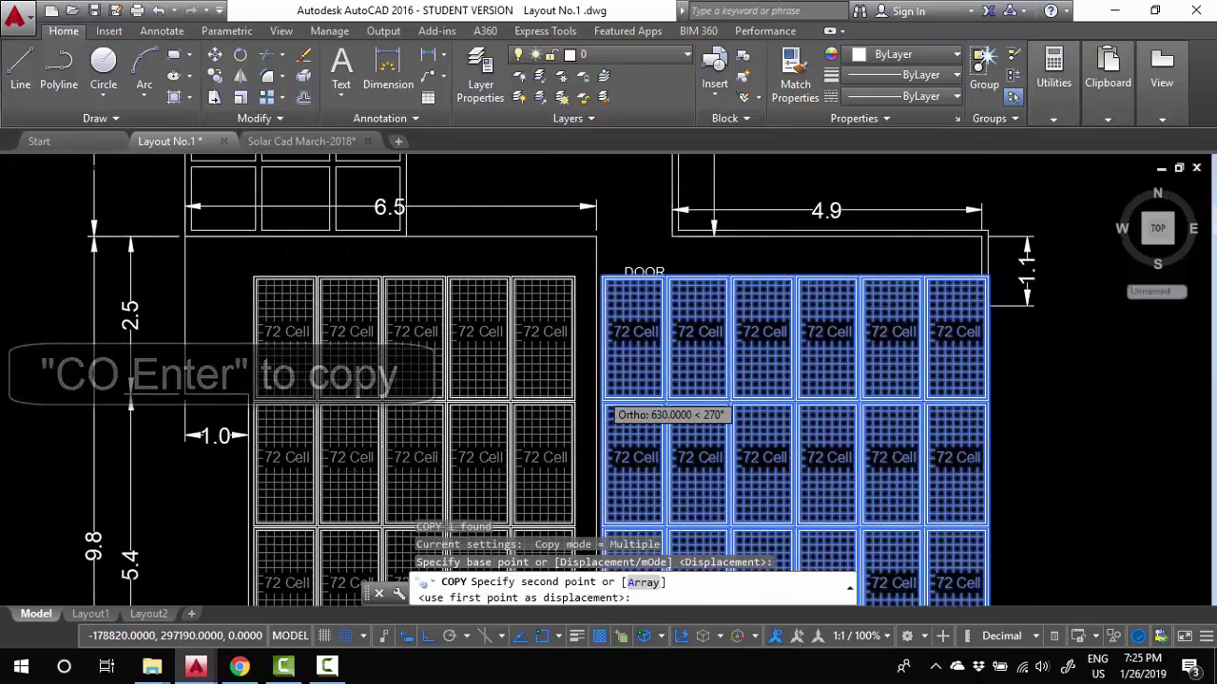
{"action": "scroll", "coordinate": [414, 228], "scroll_direction": "up", "scroll_amount": 3}
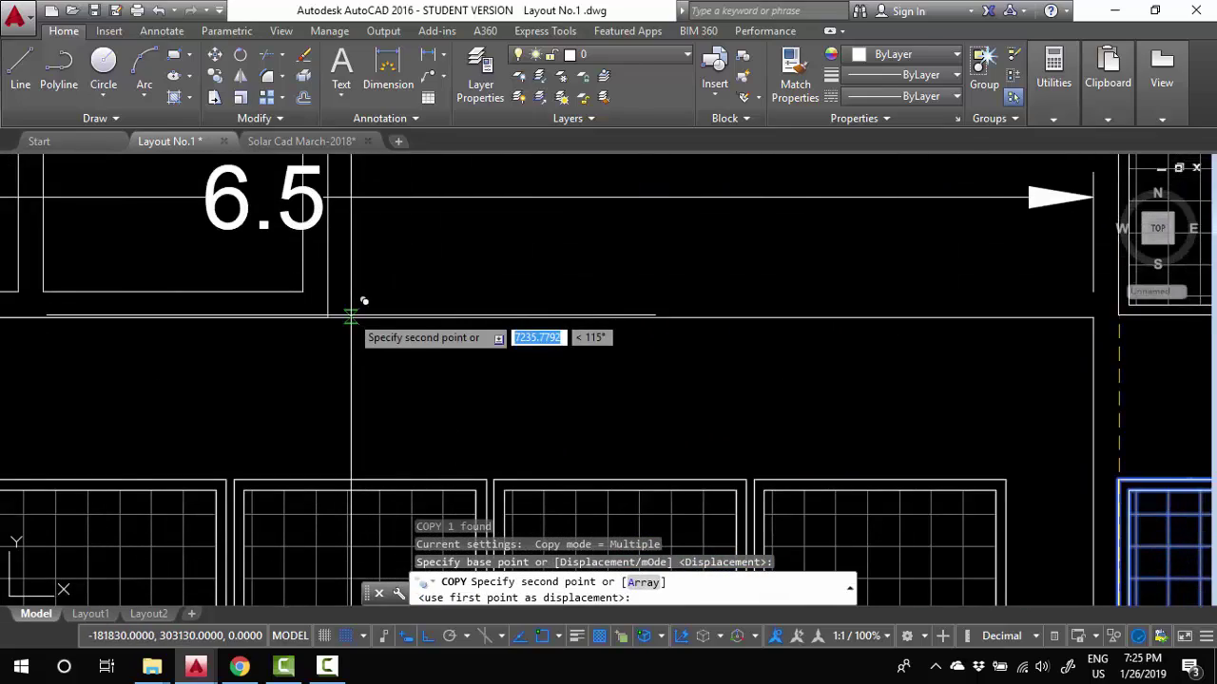
{"action": "left_click", "coordinate": [351, 317]}
{"action": "key", "text": "Escape"}
{"action": "scroll", "coordinate": [480, 384], "scroll_direction": "down", "scroll_amount": 7}
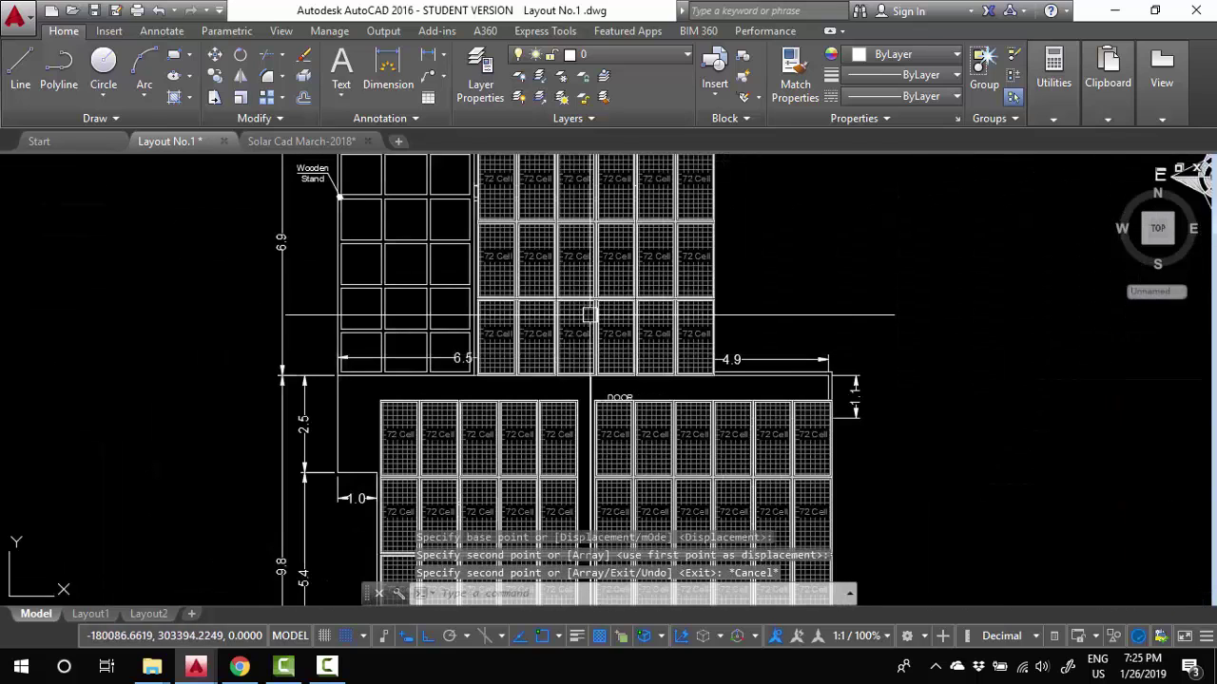
Stretch the array on the upper roof down to four columns and two rows of panels
{"action": "left_click", "coordinate": [603, 297]}
{"action": "middle_click_drag", "start_coordinate": [628, 293], "coordinate": [600, 464]}
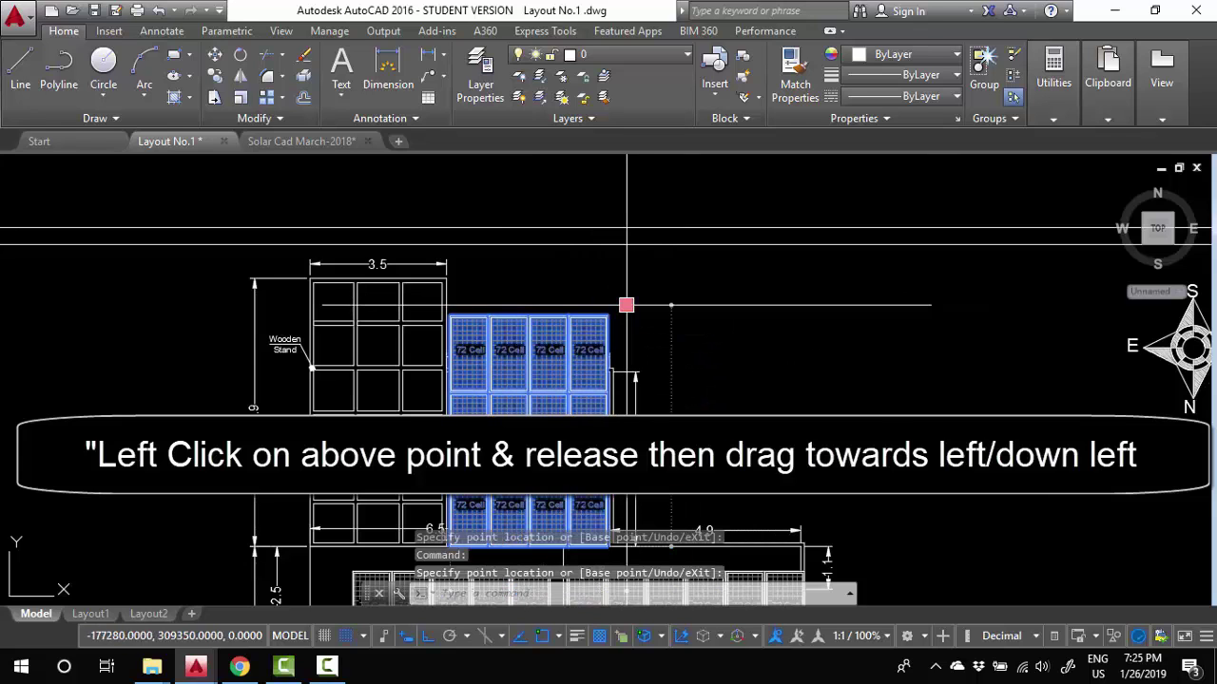
{"action": "key", "text": "Escape"}
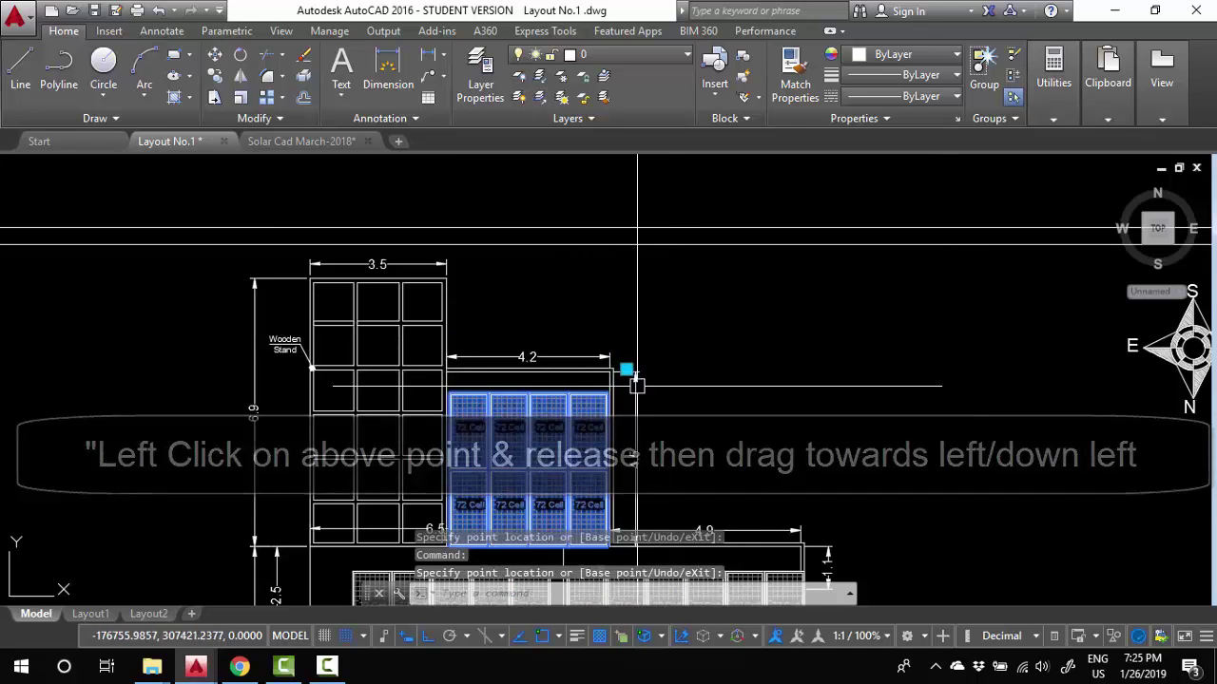
{"action": "scroll", "coordinate": [591, 402], "scroll_direction": "up", "scroll_amount": 6}
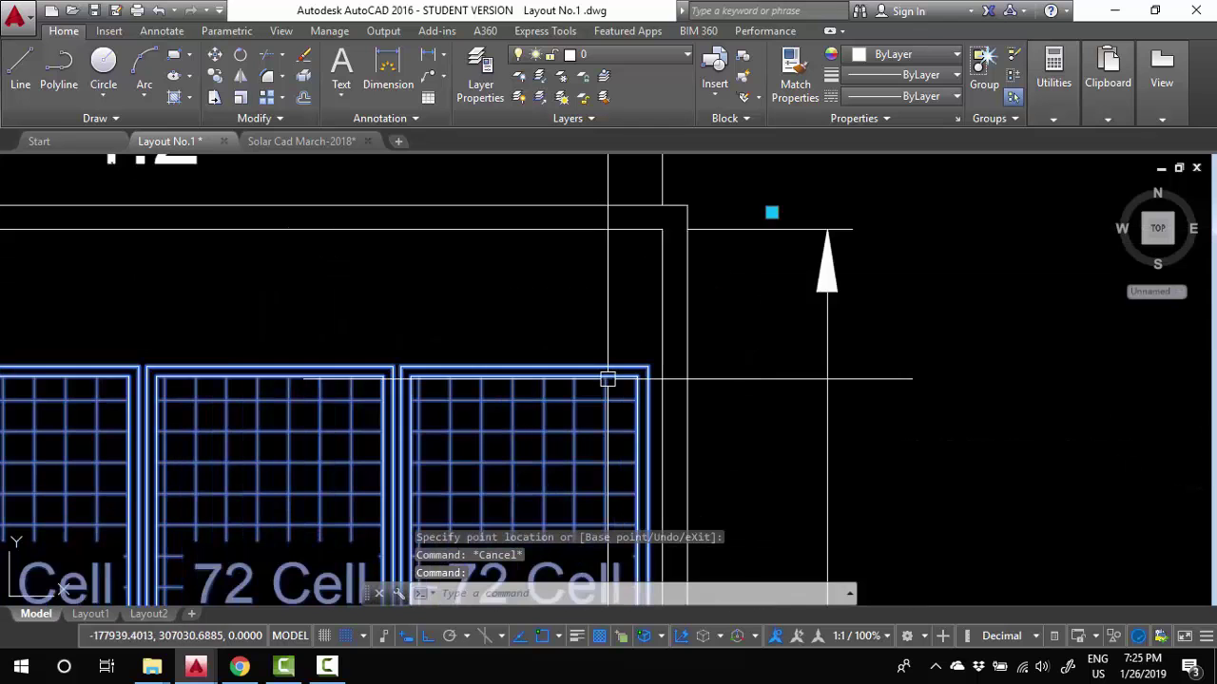
Move the four-column array about 470 units straight up, close below the upper roof's top wall
{"action": "type", "text": "M"}
{"action": "key", "text": "Return"}
{"action": "left_click", "coordinate": [608, 388]}
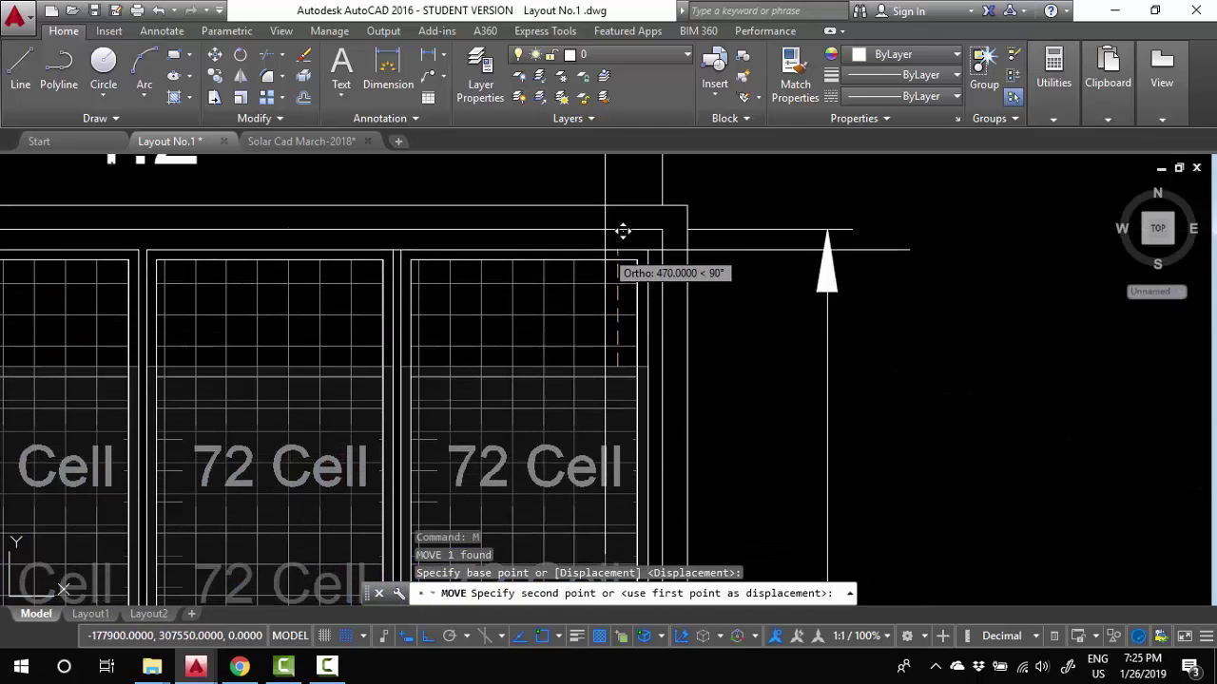
{"action": "scroll", "coordinate": [606, 272], "scroll_direction": "down", "scroll_amount": 10}
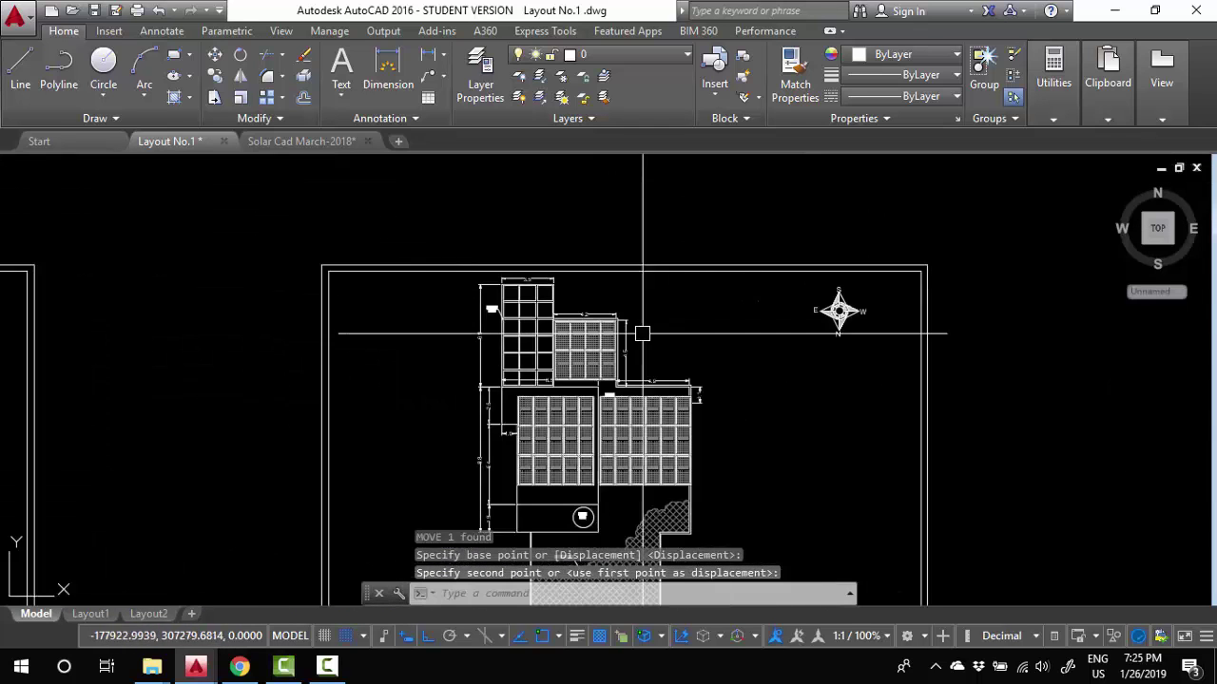
{"action": "scroll", "coordinate": [609, 302], "scroll_direction": "up", "scroll_amount": 3}
{"action": "scroll", "coordinate": [609, 302], "scroll_direction": "down", "scroll_amount": 3}
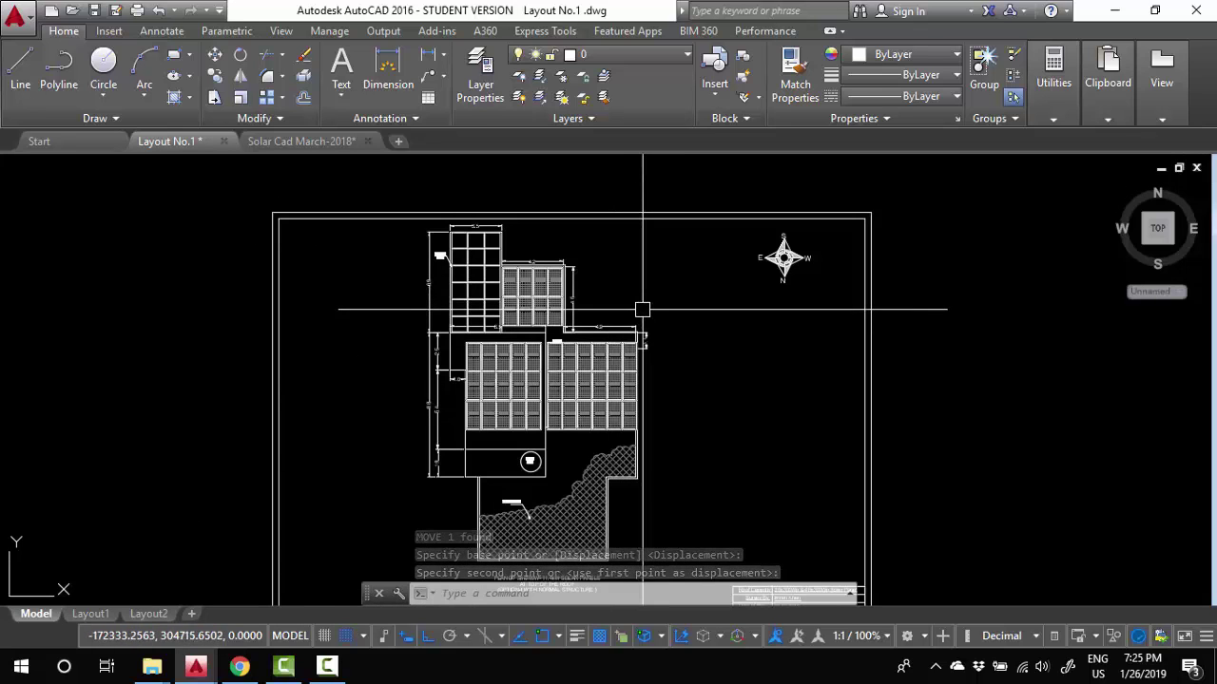
Copy the 6P x 72 Cell Panels block from Solar Cad March-2018.dwg to the clipboard
{"action": "middle_click_drag", "start_coordinate": [776, 345], "coordinate": [253, 375]}
{"action": "middle_click_drag", "start_coordinate": [705, 327], "coordinate": [312, 324]}
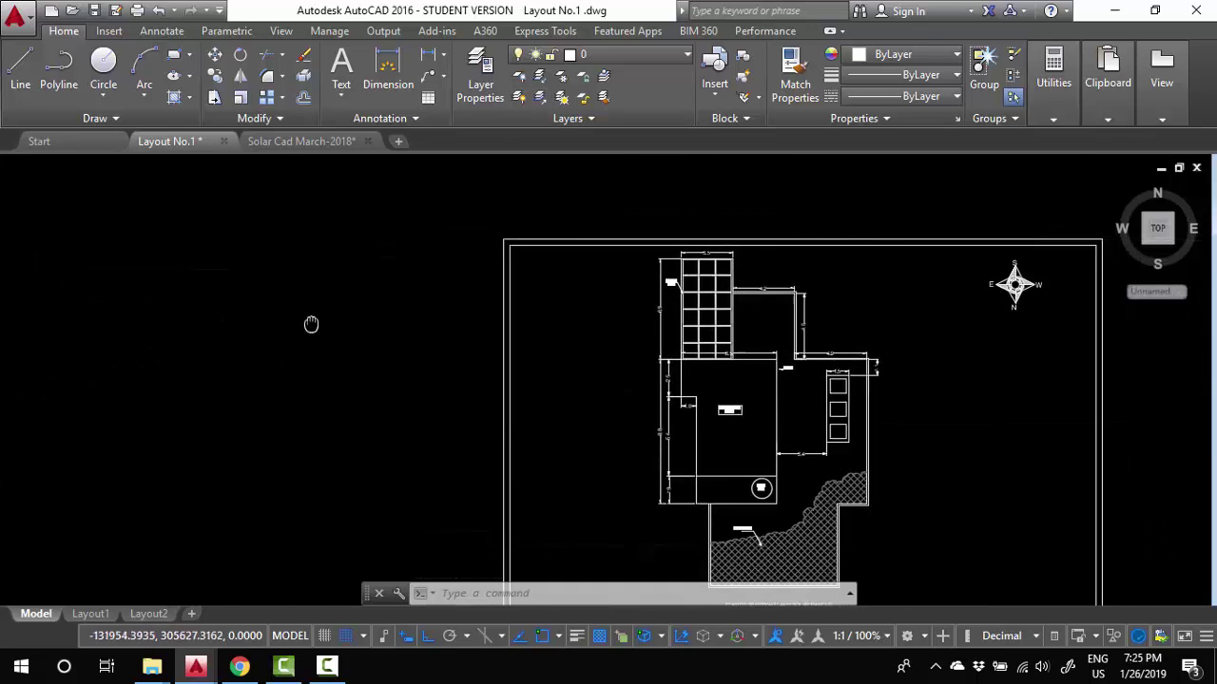
{"action": "scroll", "coordinate": [691, 388], "scroll_direction": "up", "scroll_amount": 3}
{"action": "middle_click_drag", "start_coordinate": [690, 390], "coordinate": [481, 314]}
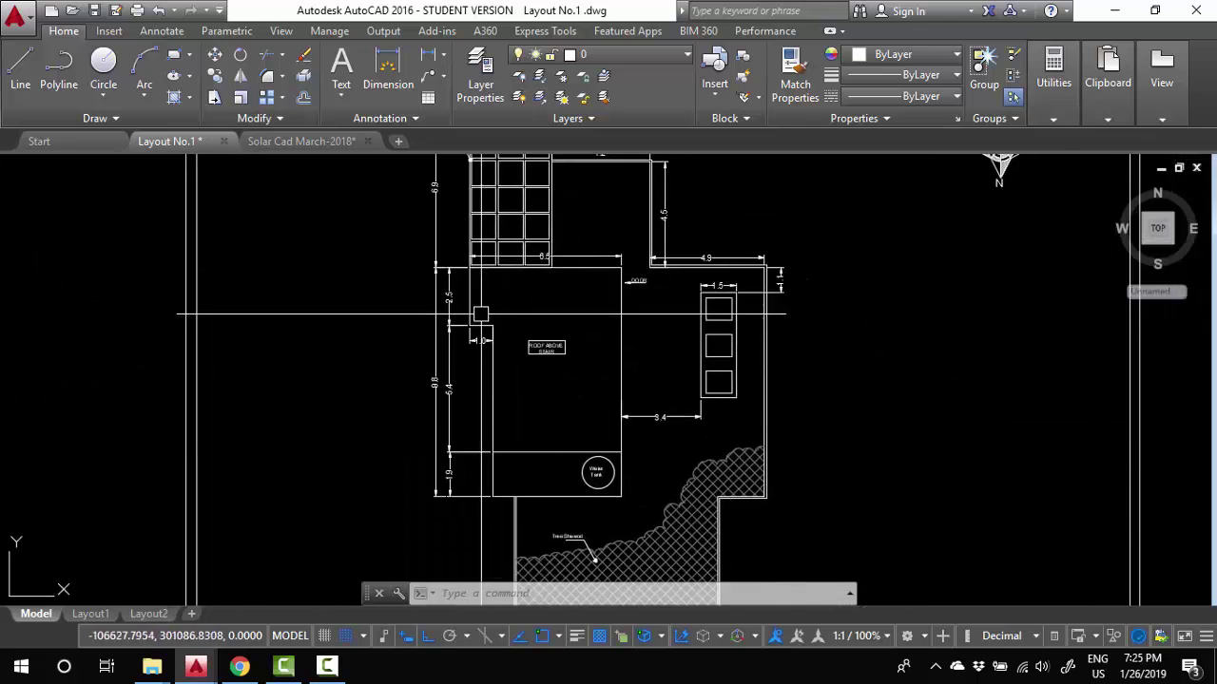
{"action": "left_click", "coordinate": [335, 144]}
{"action": "mouse_move", "coordinate": [732, 336]}
{"action": "middle_mouse_down"}
{"action": "mouse_move", "coordinate": [397, 342]}
{"action": "mouse_move", "coordinate": [99, 370]}
{"action": "middle_mouse_up"}
{"action": "middle_click_drag", "start_coordinate": [699, 370], "coordinate": [84, 373]}
{"action": "scroll", "coordinate": [236, 376], "scroll_direction": "down", "scroll_amount": 2}
{"action": "middle_click_drag", "start_coordinate": [687, 408], "coordinate": [166, 420]}
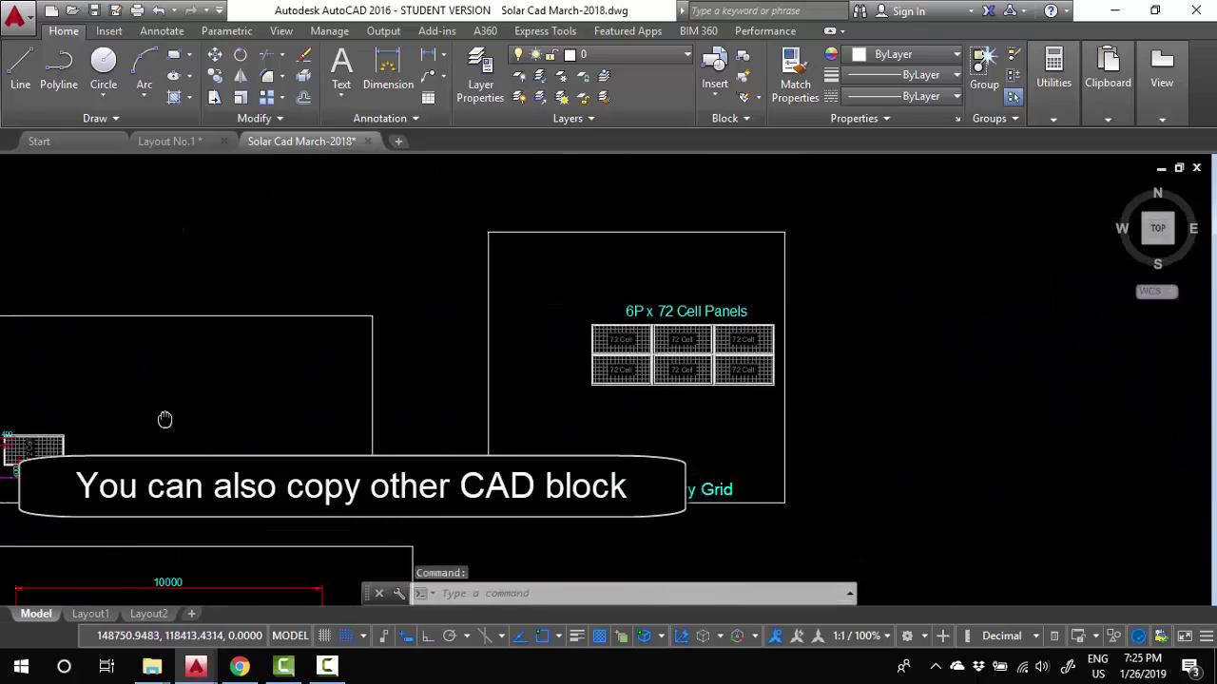
{"action": "middle_click_drag", "start_coordinate": [641, 396], "coordinate": [397, 397]}
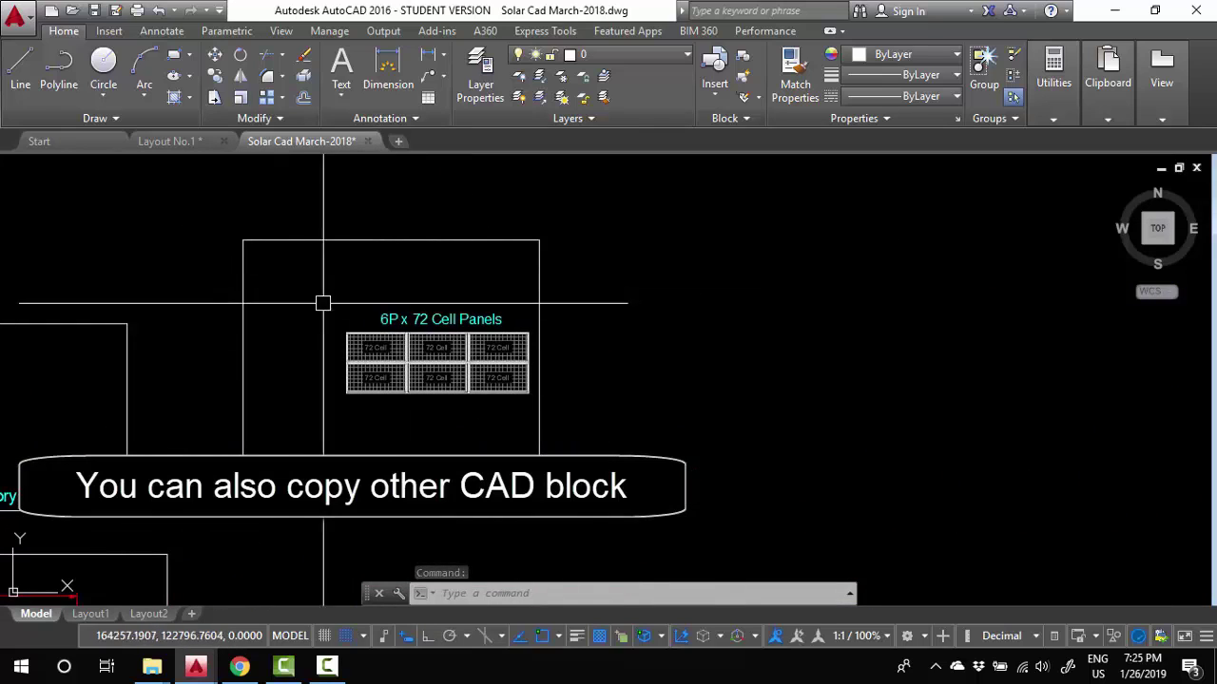
{"action": "left_click", "coordinate": [465, 390]}
{"action": "key", "text": "ctrl+c"}
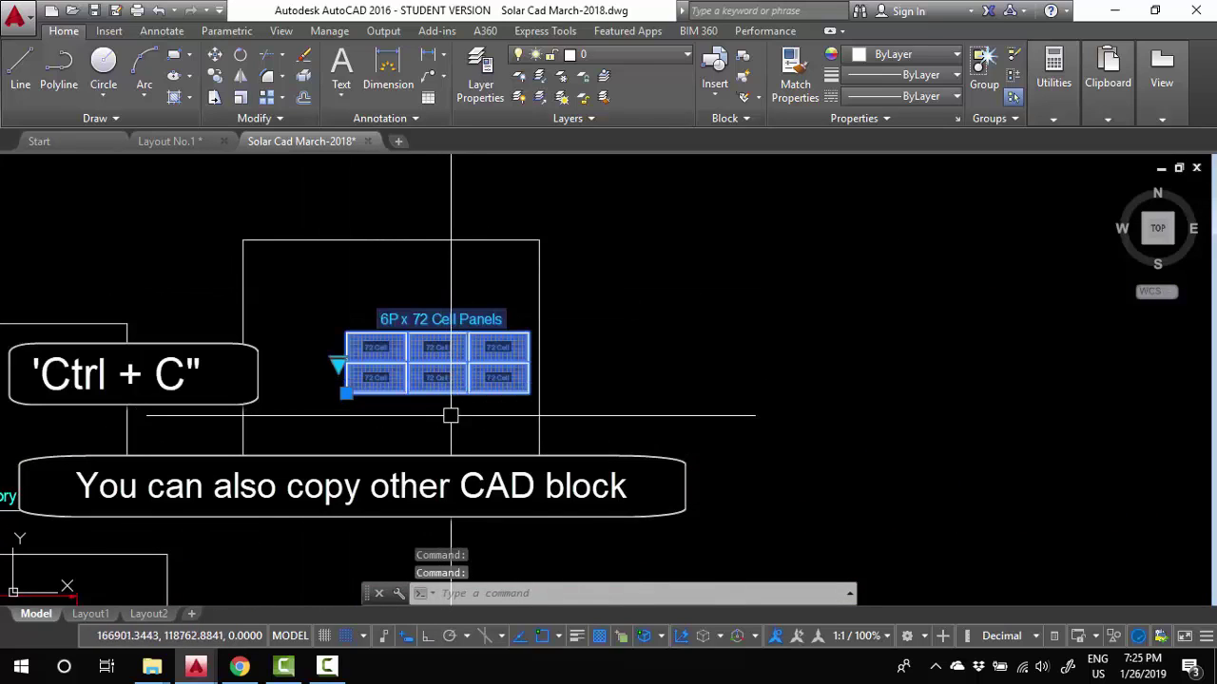
Paste the panel block into Layout No.1 on the empty plan's stair roof, above the water tank and just inside the left edge line
{"action": "left_click", "coordinate": [194, 145]}
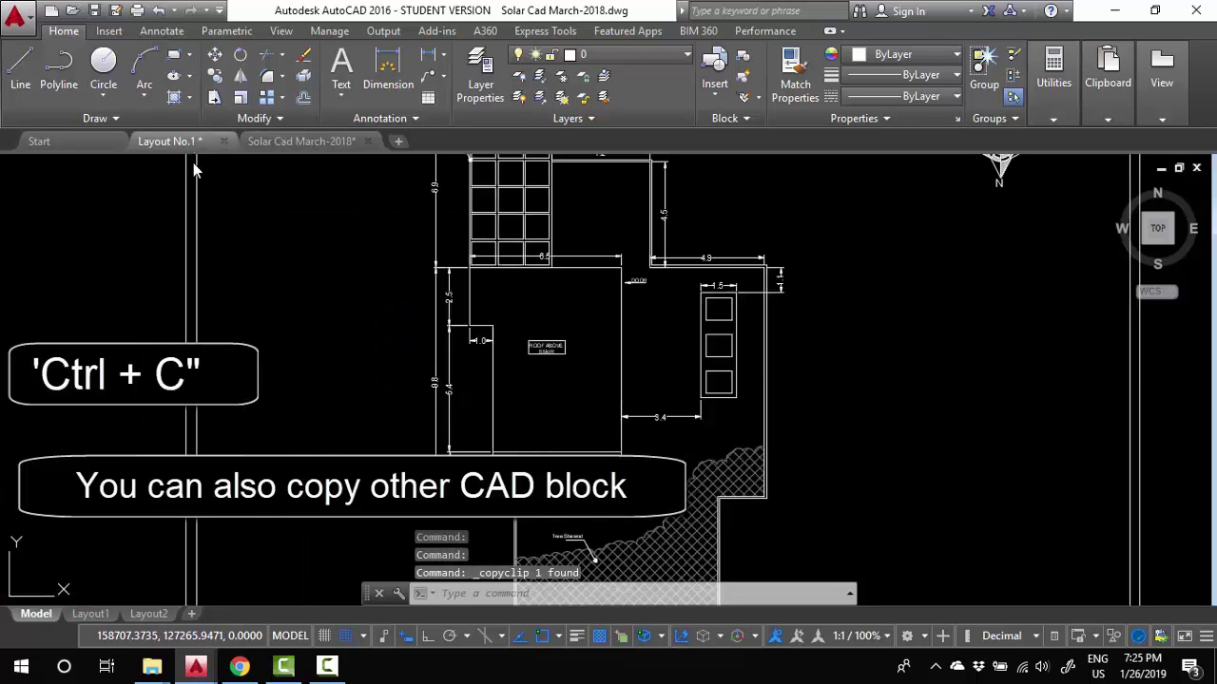
{"action": "scroll", "coordinate": [538, 413], "scroll_direction": "up", "scroll_amount": 3}
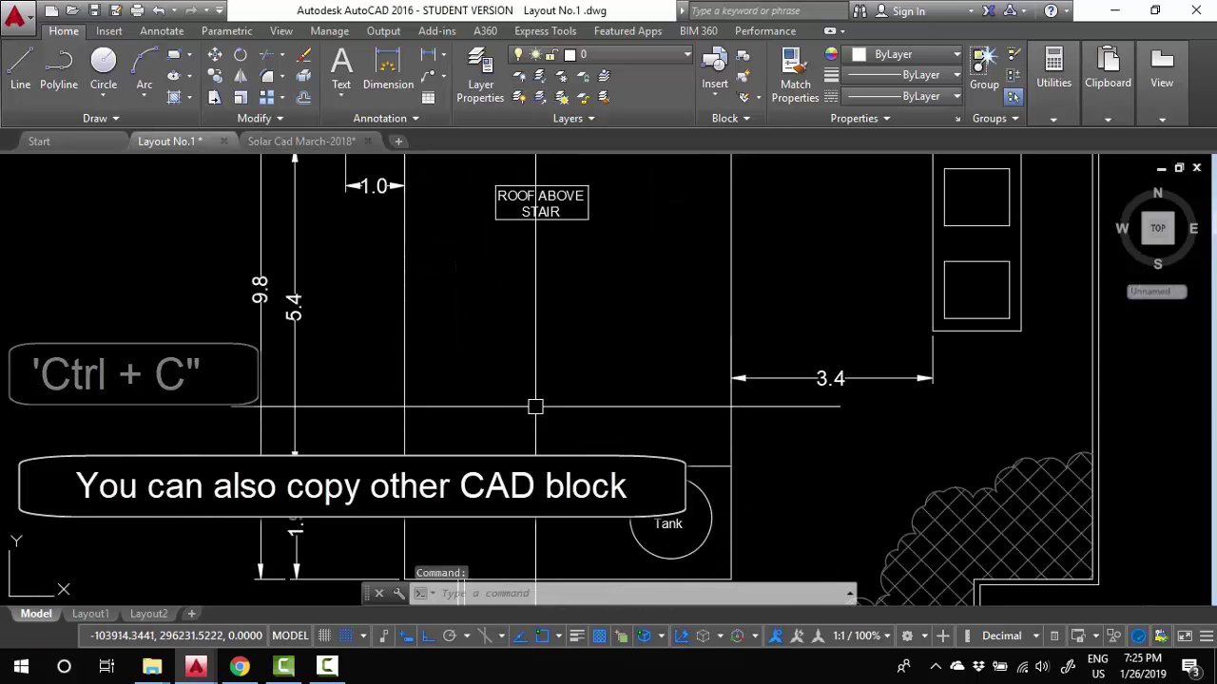
{"action": "key", "text": "ctrl+v"}
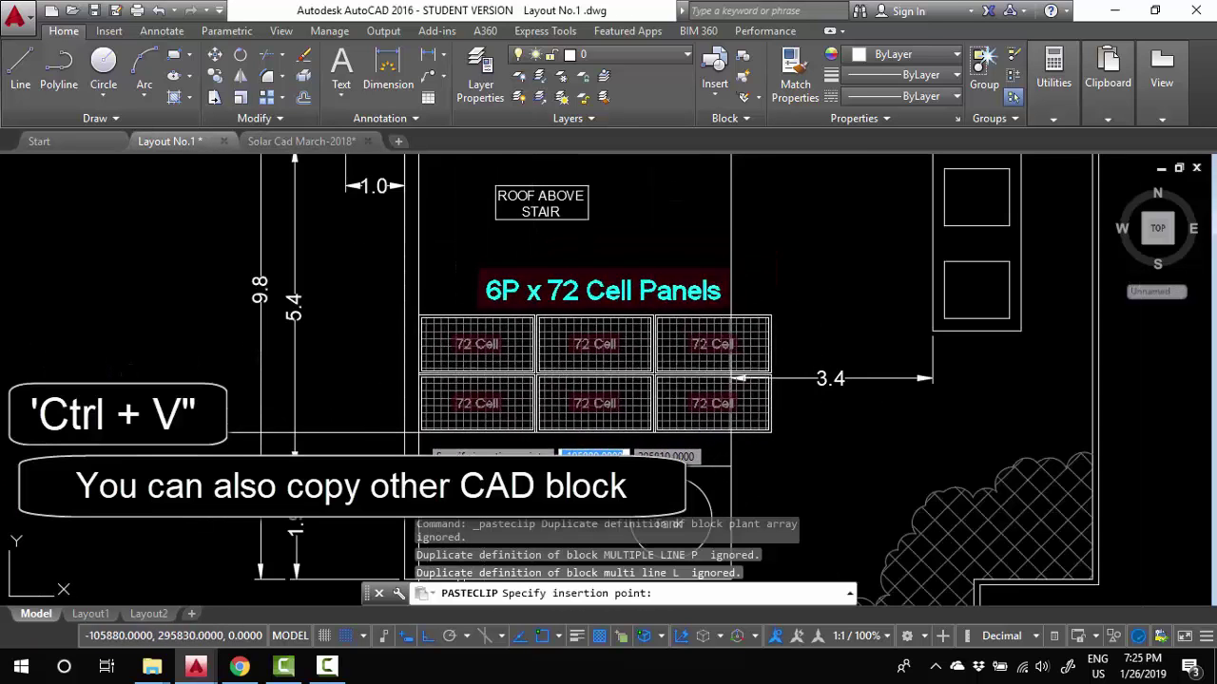
{"action": "left_click", "coordinate": [419, 433]}
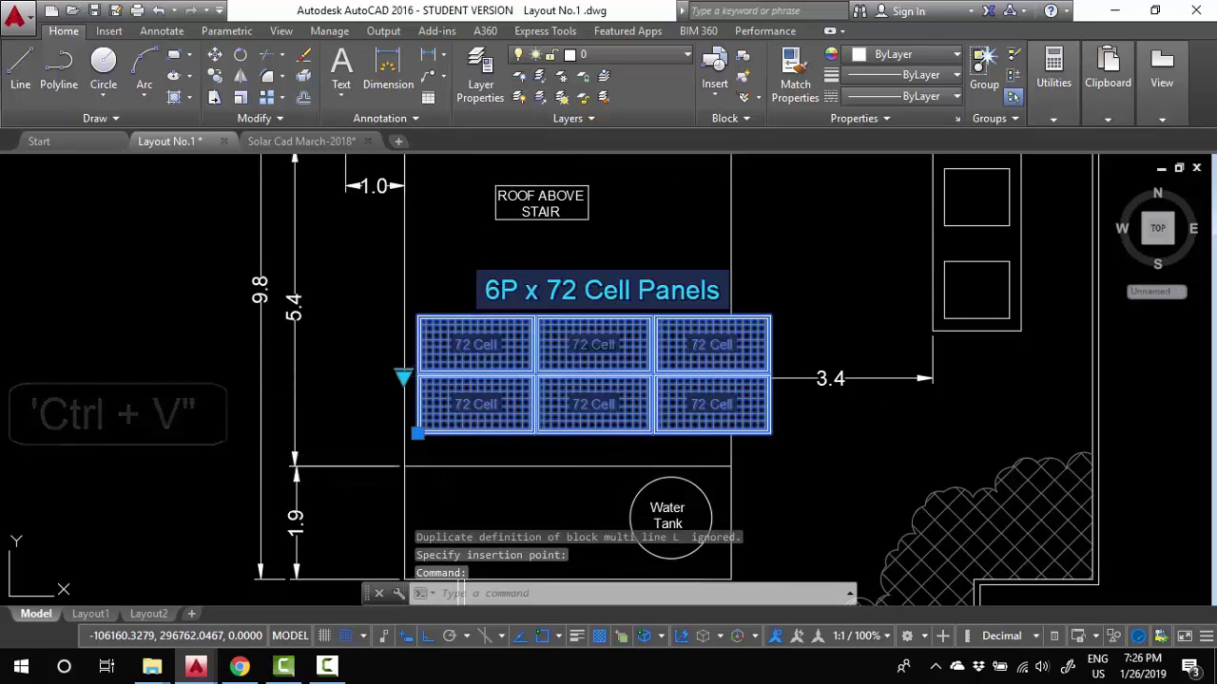
Set the pasted block to the predefined 15L-(5x3) panel layout
{"action": "left_click", "coordinate": [403, 377]}
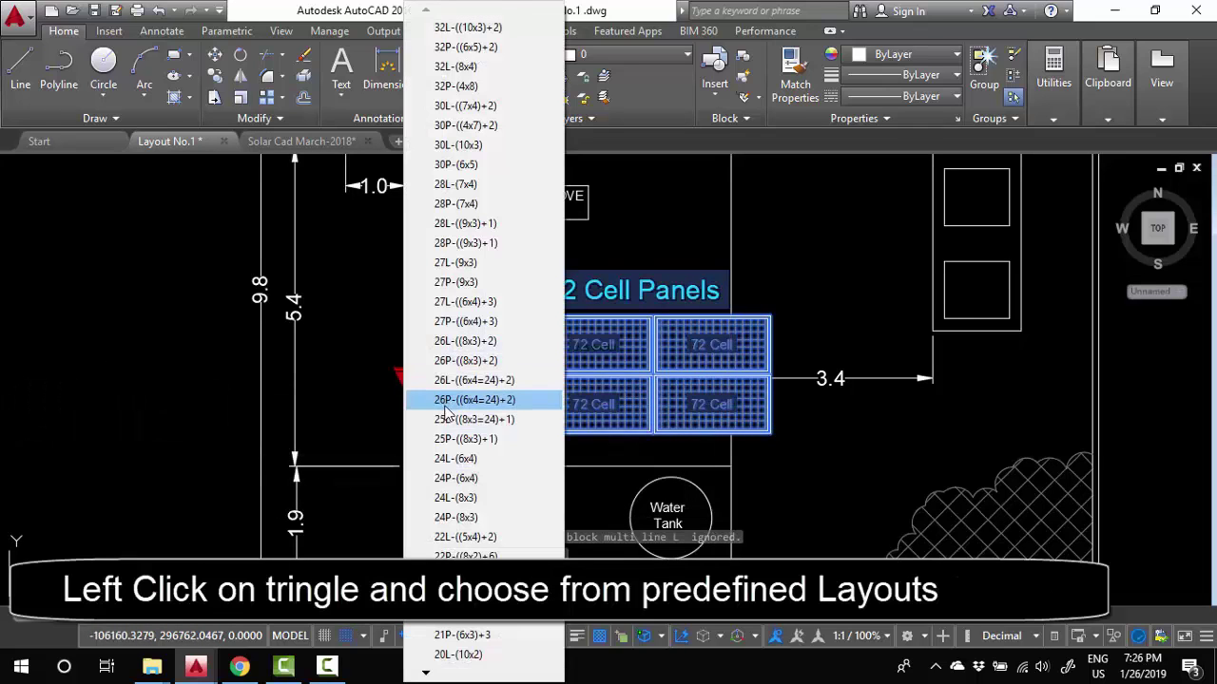
{"action": "left_click", "coordinate": [425, 673]}
{"action": "left_click", "coordinate": [425, 674]}
{"action": "left_click", "coordinate": [426, 674]}
{"action": "left_click", "coordinate": [426, 675]}
{"action": "left_click", "coordinate": [426, 675]}
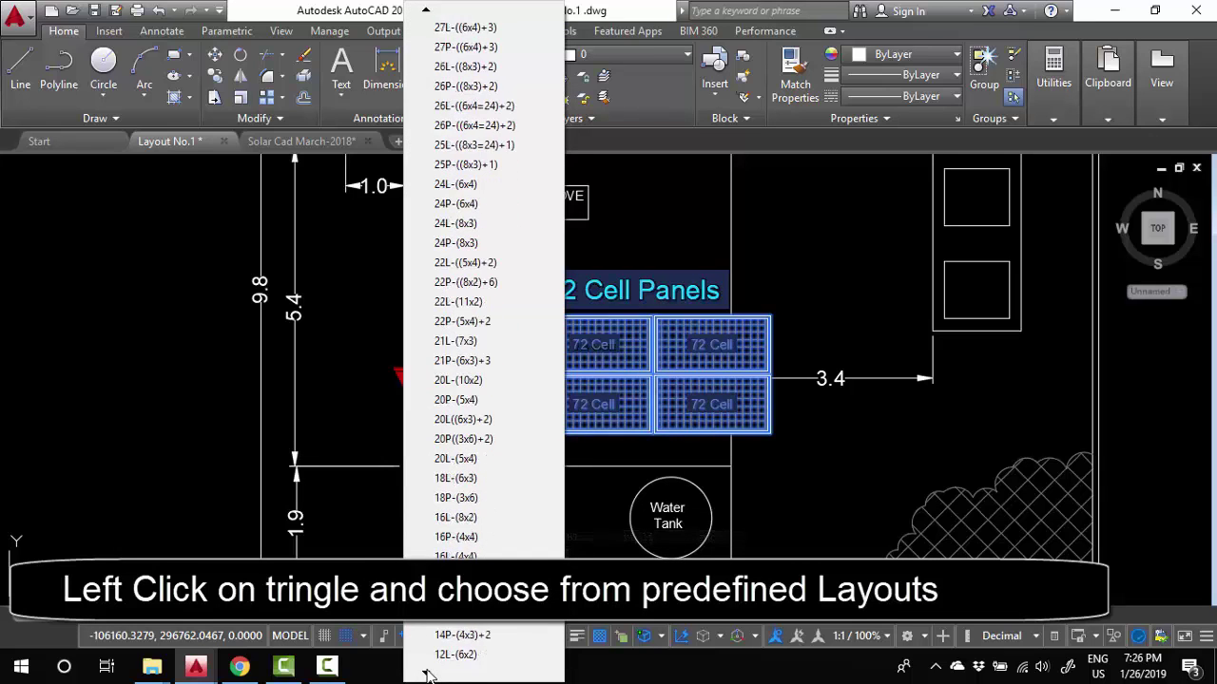
{"action": "left_click", "coordinate": [467, 595]}
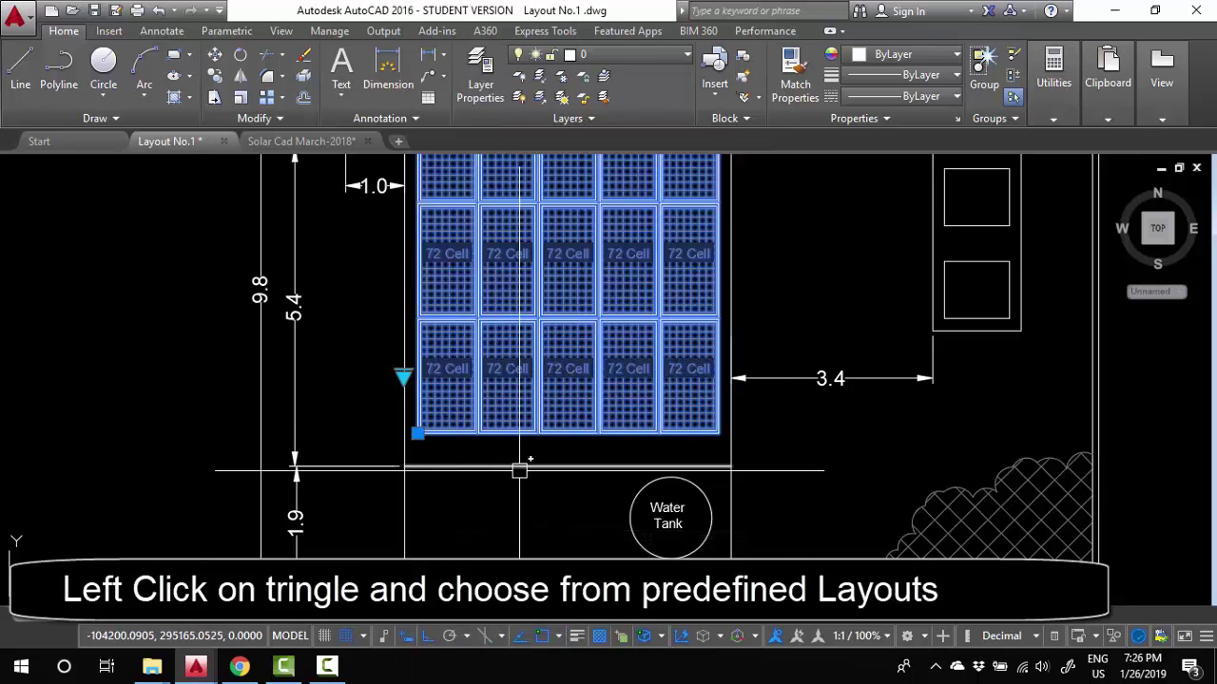
Move the 5x3 array about 30 units to the right, towards the stair roof's right edge line
{"action": "scroll", "coordinate": [549, 458], "scroll_direction": "down", "scroll_amount": 5}
{"action": "middle_click_drag", "start_coordinate": [586, 376], "coordinate": [575, 399]}
{"action": "scroll", "coordinate": [575, 399], "scroll_direction": "up", "scroll_amount": 2}
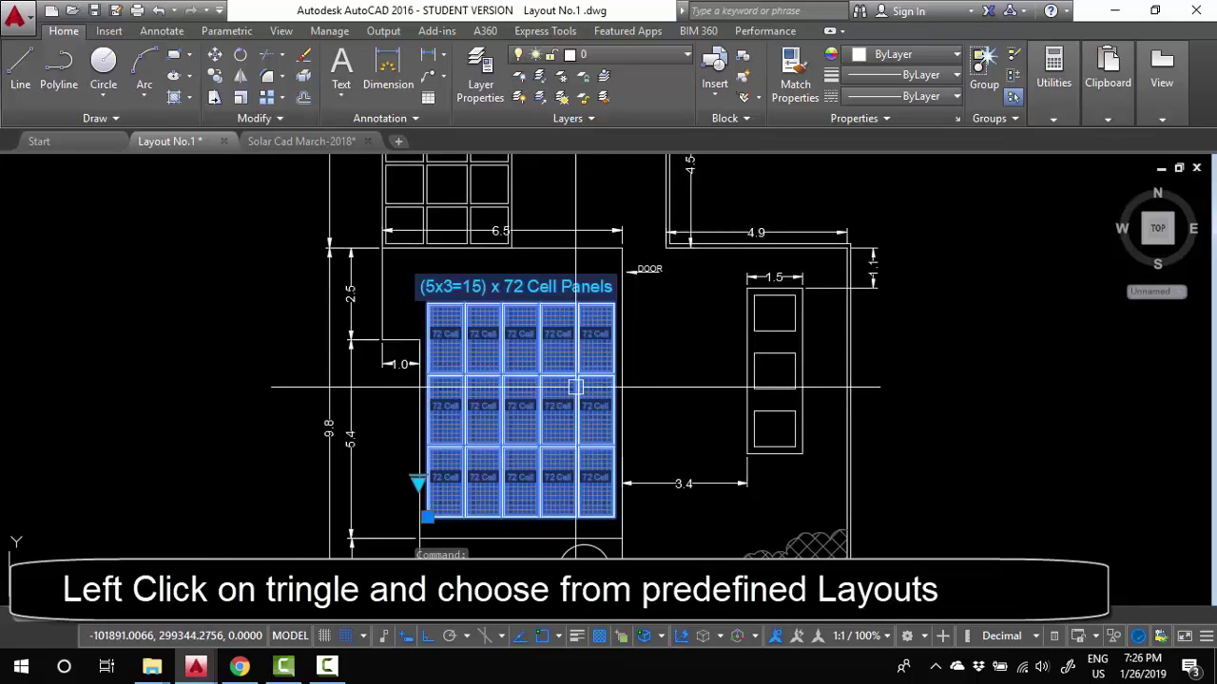
{"action": "key", "text": "Return"}
{"action": "scroll", "coordinate": [665, 319], "scroll_direction": "up", "scroll_amount": 5}
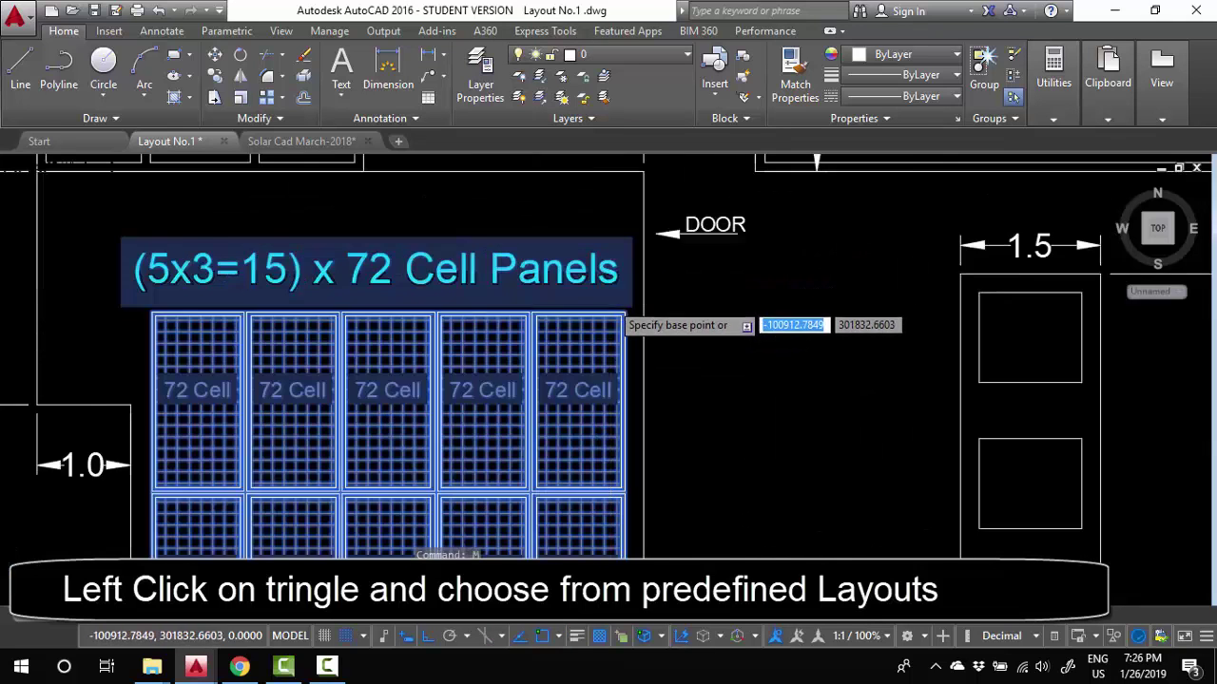
{"action": "left_click", "coordinate": [630, 323]}
{"action": "scroll", "coordinate": [665, 321], "scroll_direction": "down", "scroll_amount": 3}
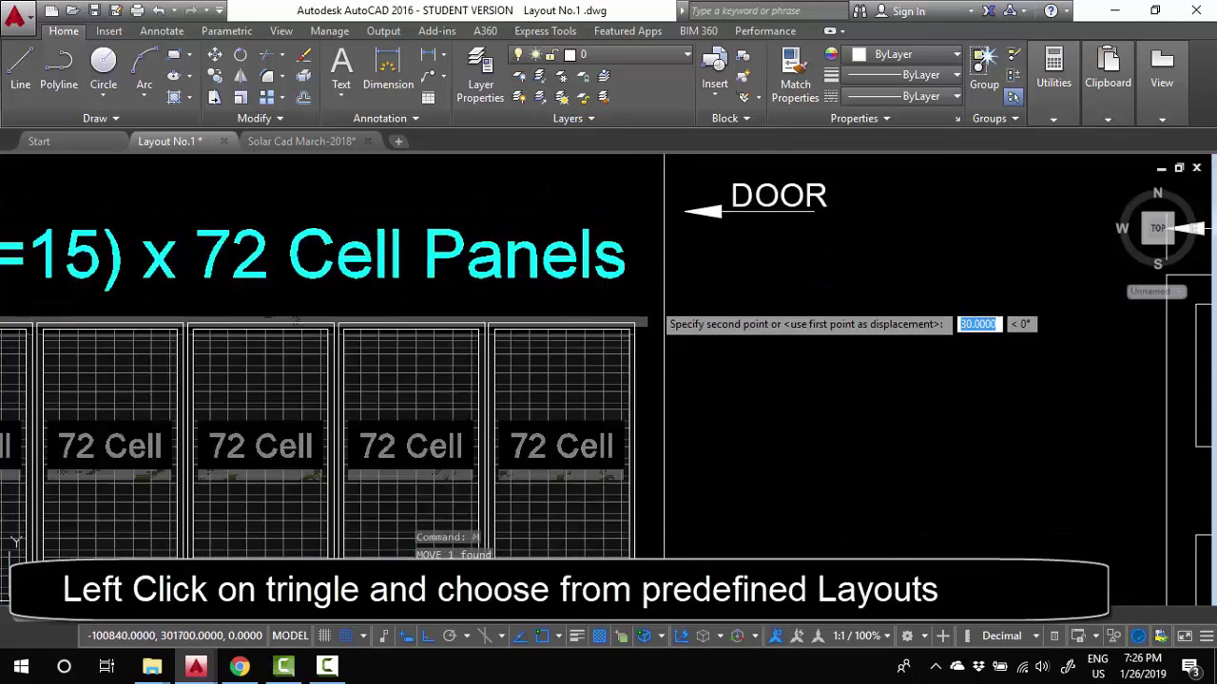
{"action": "left_click", "coordinate": [670, 255]}
Move the 5x3 array straight up by its upper-right corner, close below the stair roof's top line
{"action": "scroll", "coordinate": [589, 322], "scroll_direction": "down", "scroll_amount": 5}
{"action": "left_click", "coordinate": [588, 322]}
{"action": "scroll", "coordinate": [613, 287], "scroll_direction": "up", "scroll_amount": 5}
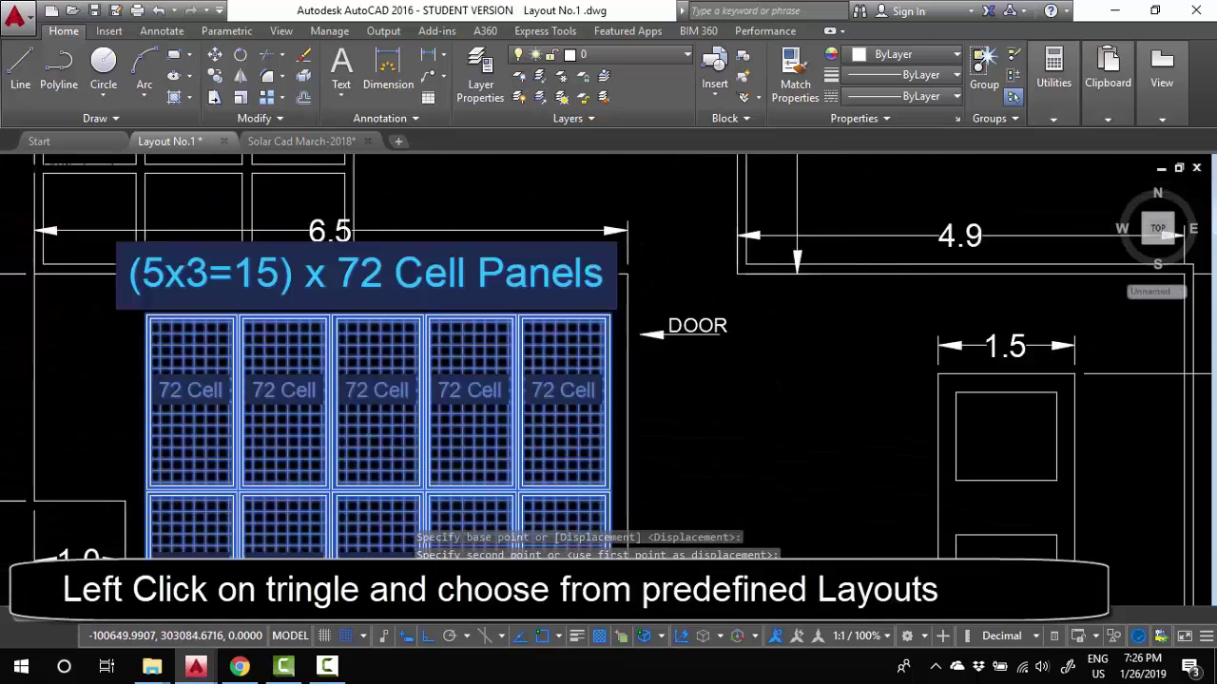
{"action": "left_click", "coordinate": [556, 427]}
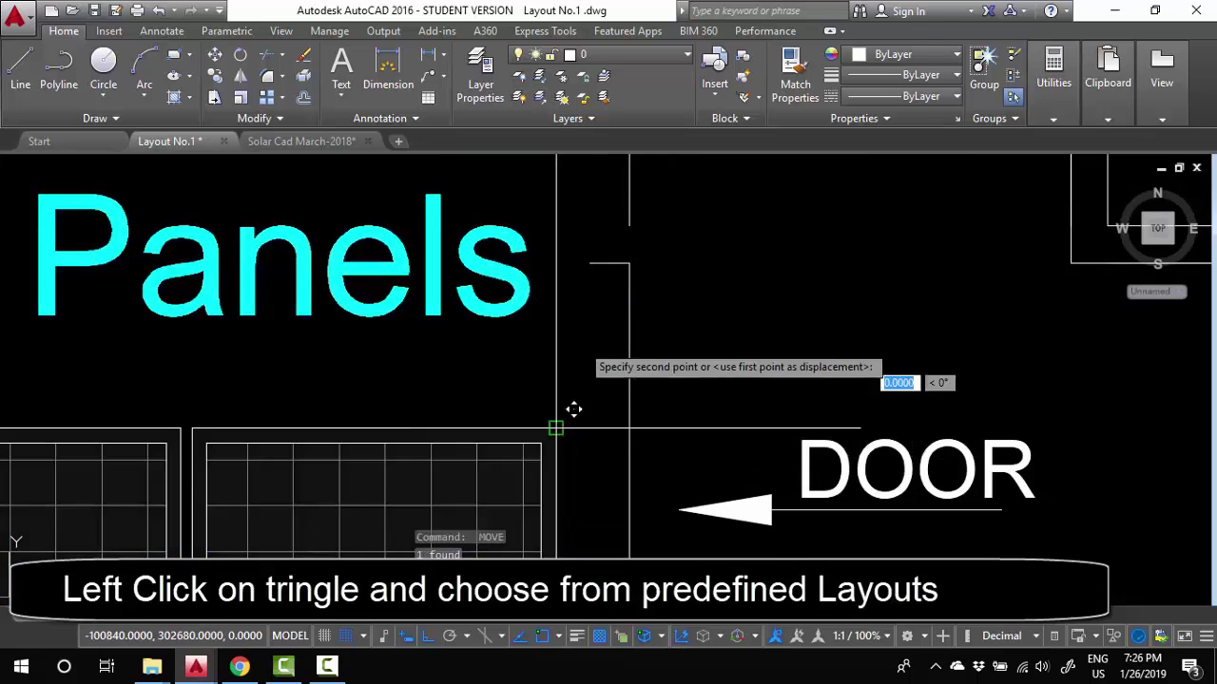
{"action": "left_click", "coordinate": [592, 318]}
{"action": "scroll", "coordinate": [591, 334], "scroll_direction": "down", "scroll_amount": 2}
{"action": "scroll", "coordinate": [591, 335], "scroll_direction": "down", "scroll_amount": 2}
Copy the 5x3 array horizontally by its upper-right corner onto the roof beside the door, at the same height
{"action": "left_click", "coordinate": [550, 364]}
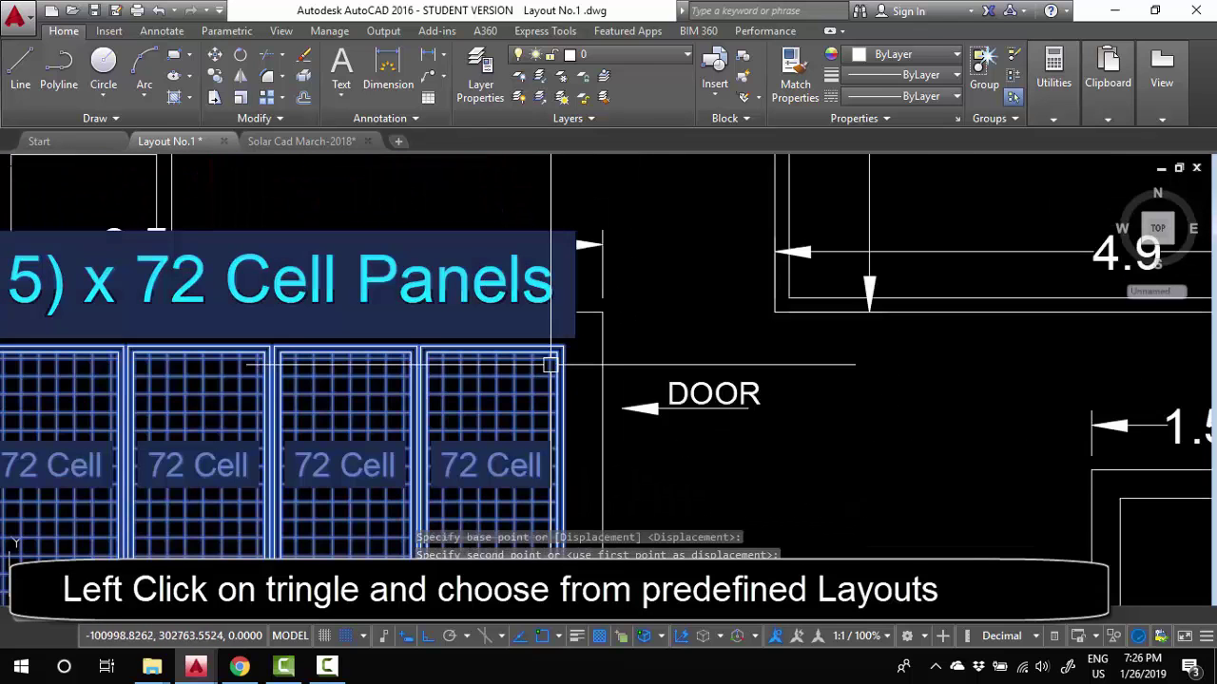
{"action": "type", "text": "co"}
{"action": "key", "text": "Return"}
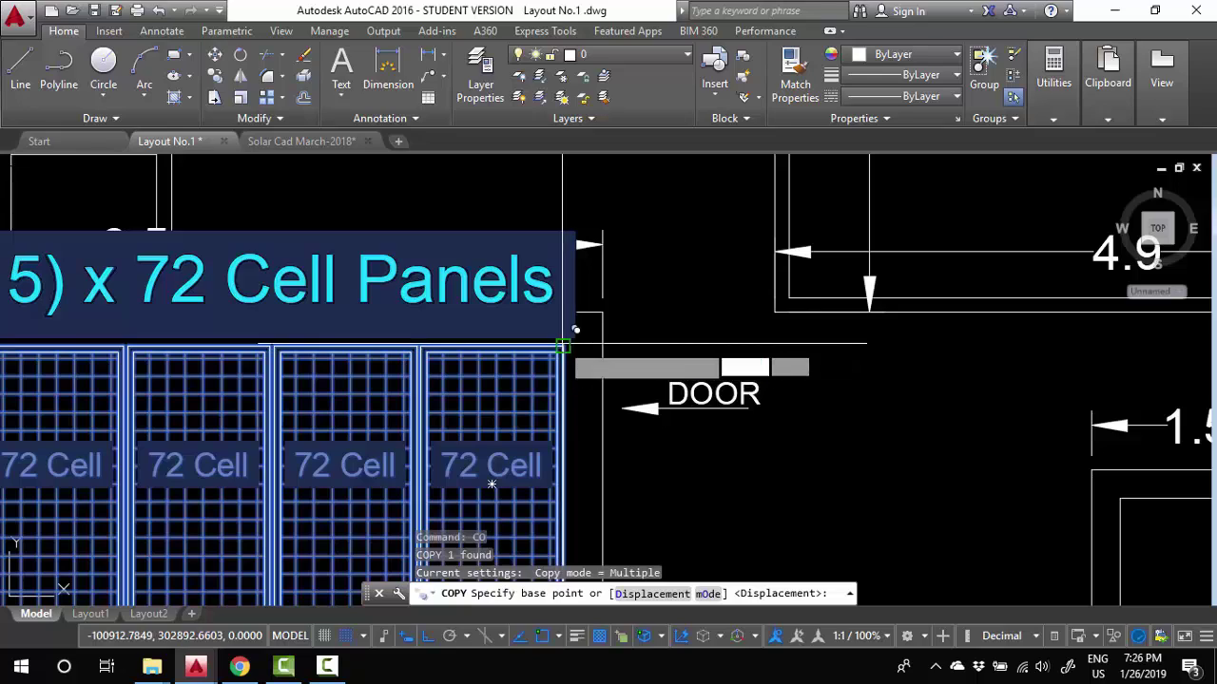
{"action": "left_click", "coordinate": [563, 345]}
{"action": "scroll", "coordinate": [564, 351], "scroll_direction": "down", "scroll_amount": 4}
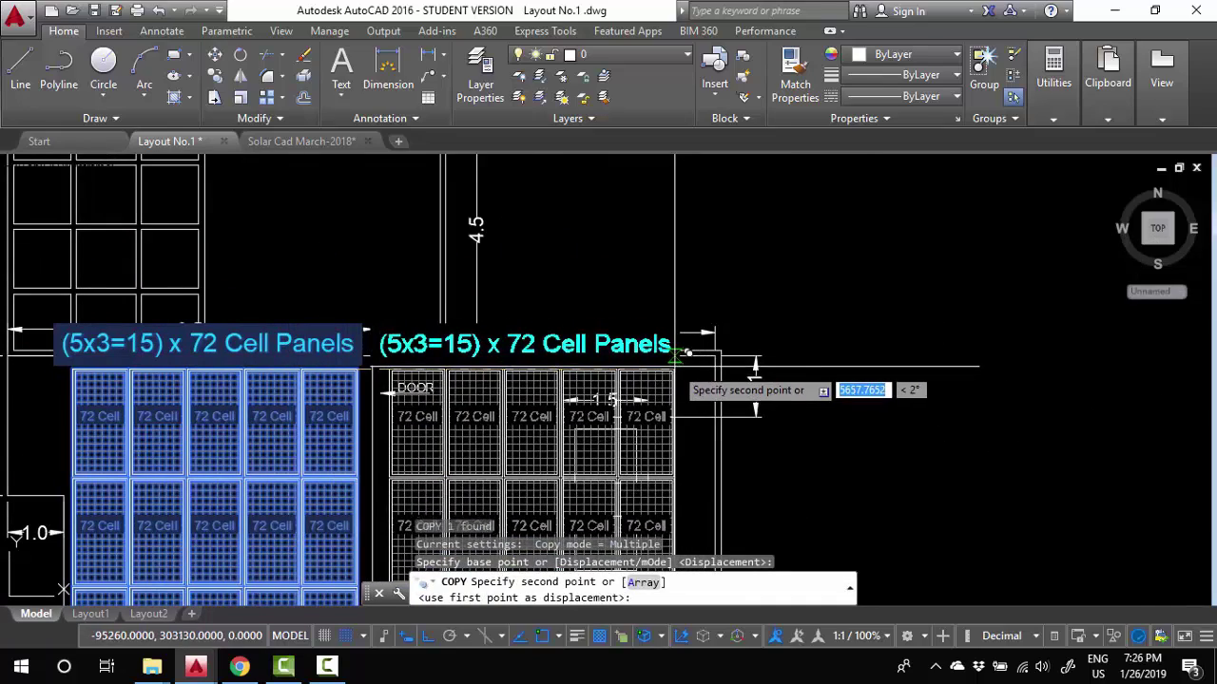
{"action": "scroll", "coordinate": [686, 352], "scroll_direction": "up", "scroll_amount": 5}
{"action": "key", "text": "F8"}
{"action": "left_click", "coordinate": [671, 375]}
{"action": "key", "text": "Escape"}
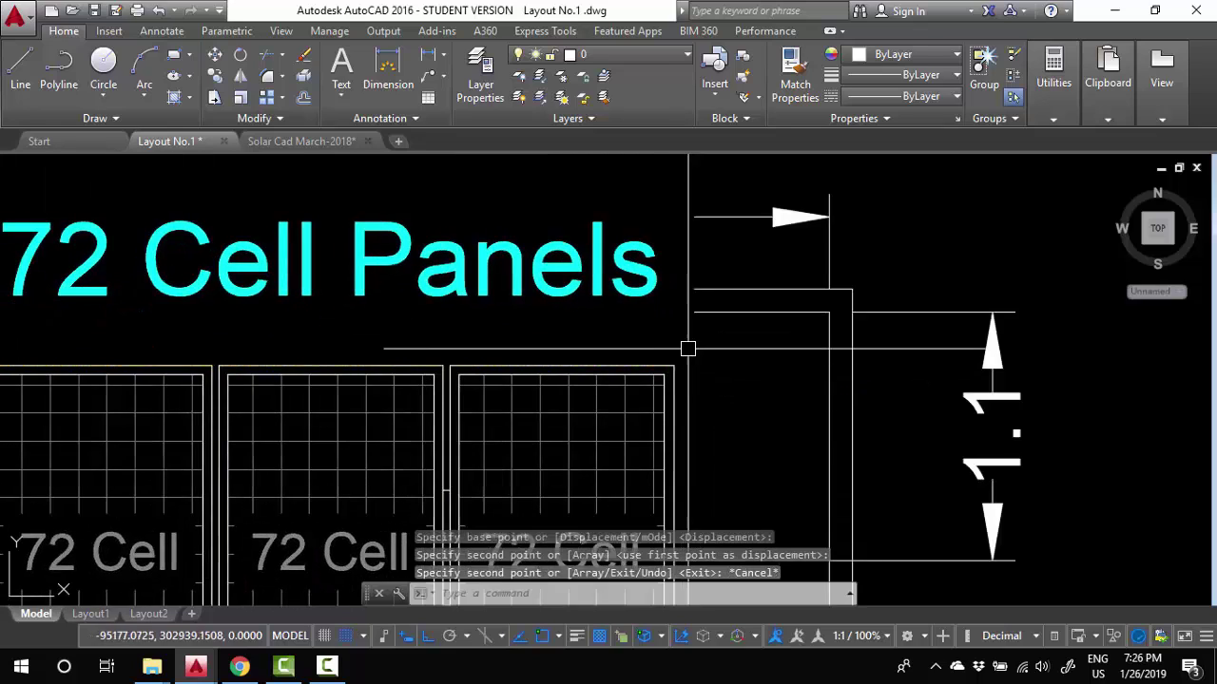
Examine the completed array layout on the neighbouring sheet for comparison with the current plan
{"action": "scroll", "coordinate": [657, 351], "scroll_direction": "down", "scroll_amount": 6}
{"action": "middle_click_drag", "start_coordinate": [559, 437], "coordinate": [903, 366]}
{"action": "scroll", "coordinate": [904, 366], "scroll_direction": "down", "scroll_amount": 8}
{"action": "middle_click", "coordinate": [894, 367]}
{"action": "middle_click", "coordinate": [894, 367]}
{"action": "scroll", "coordinate": [635, 475], "scroll_direction": "up", "scroll_amount": 4}
{"action": "middle_click_drag", "start_coordinate": [634, 475], "coordinate": [681, 383]}
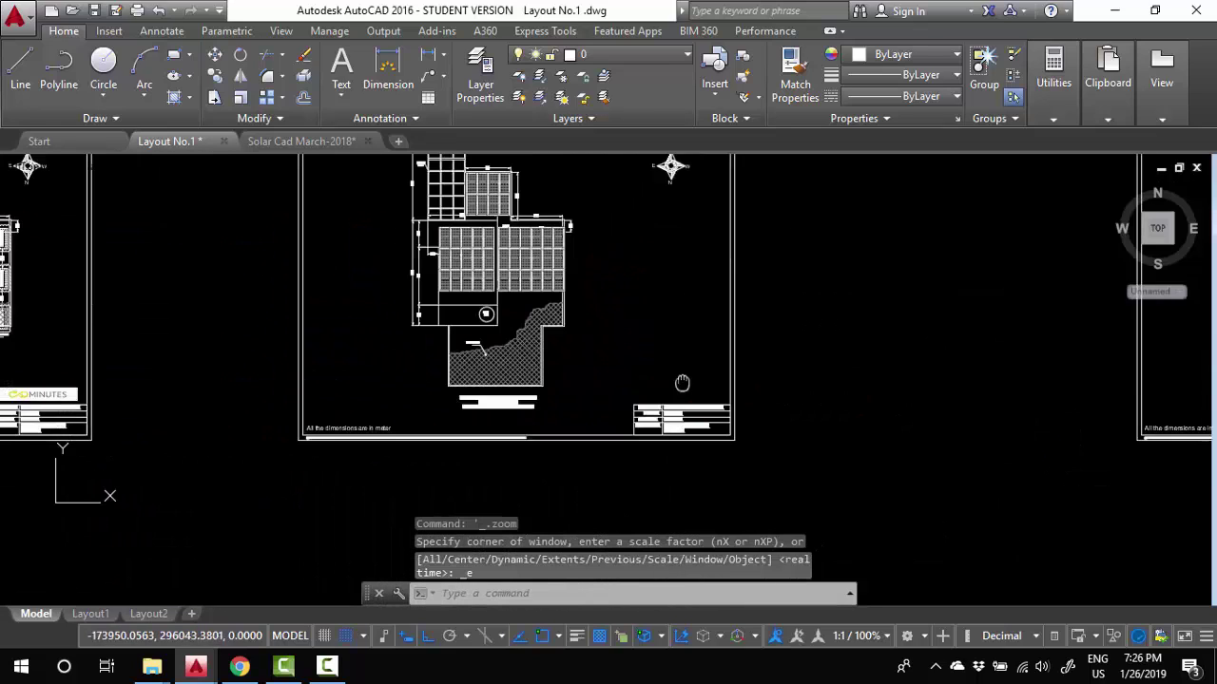
{"action": "middle_click_drag", "start_coordinate": [757, 380], "coordinate": [227, 424]}
Set the copied array beside the door to the predefined 18-panel 6x3 layout
{"action": "scroll", "coordinate": [797, 288], "scroll_direction": "up", "scroll_amount": 8}
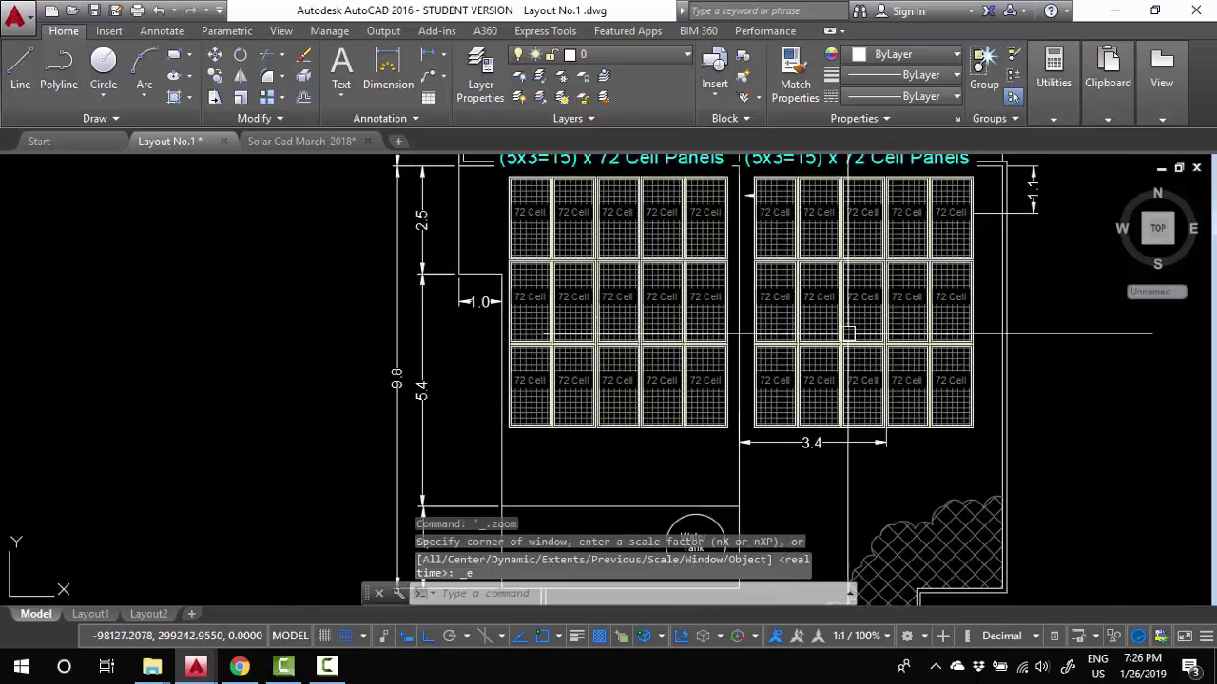
{"action": "middle_click_drag", "start_coordinate": [847, 333], "coordinate": [666, 321]}
{"action": "left_click", "coordinate": [554, 377]}
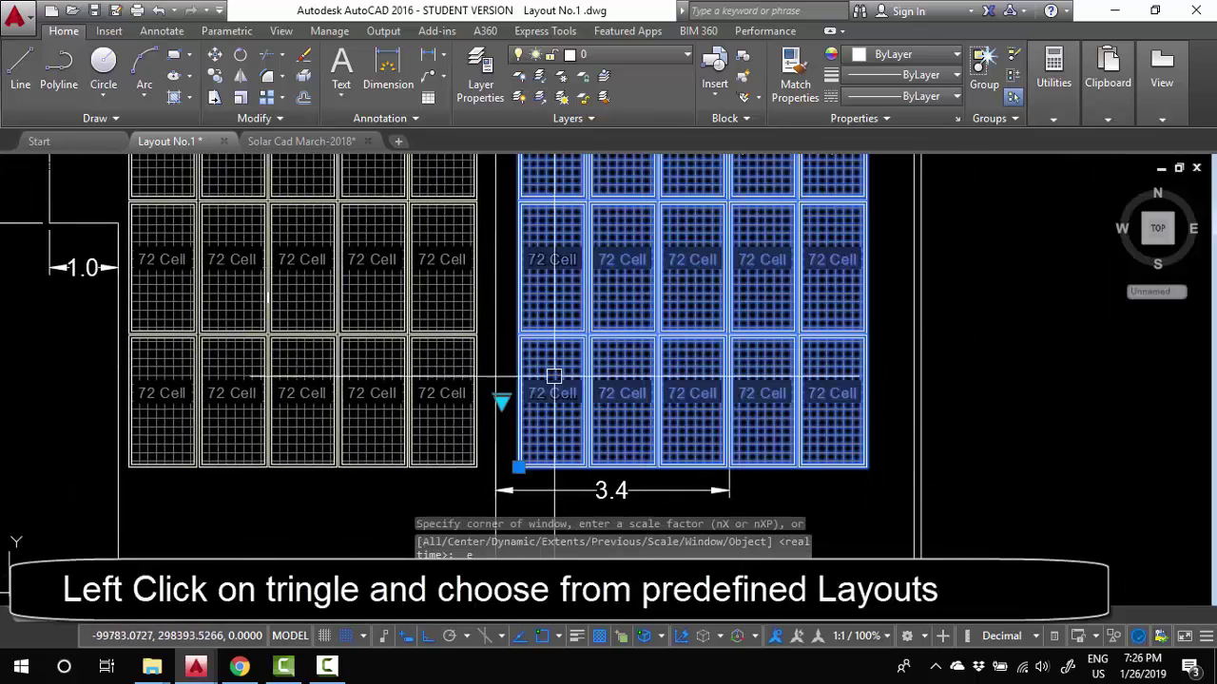
{"action": "left_click", "coordinate": [501, 401]}
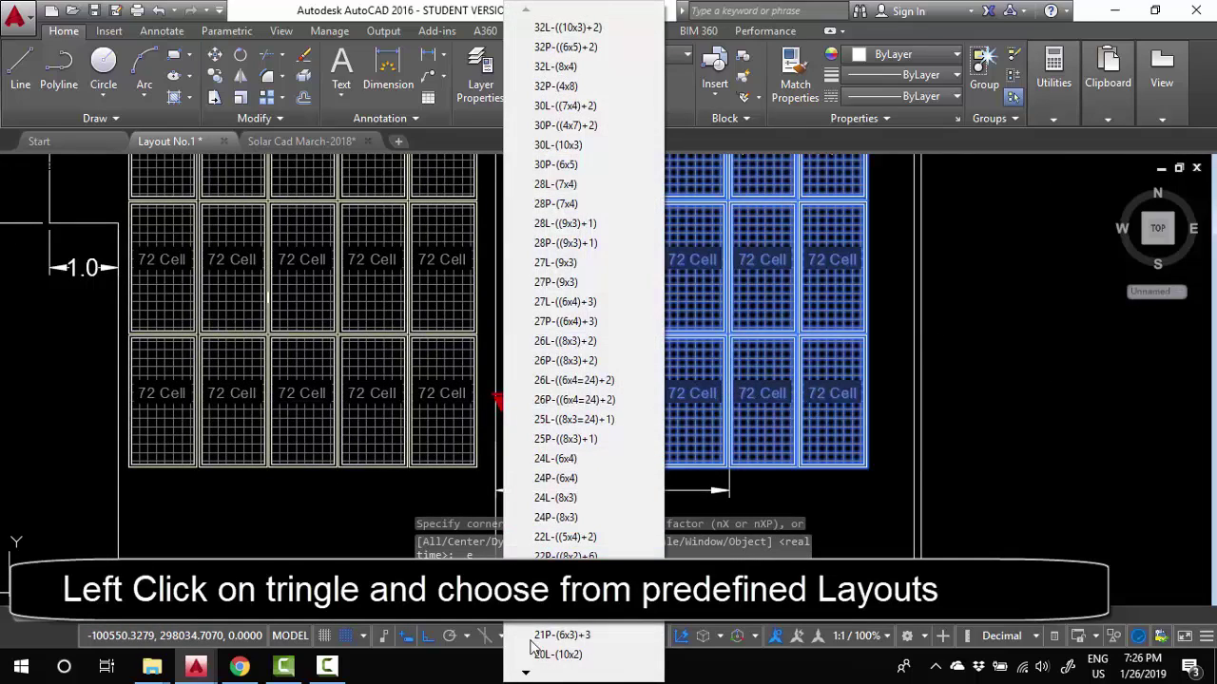
{"action": "mouse_move", "coordinate": [530, 677]}
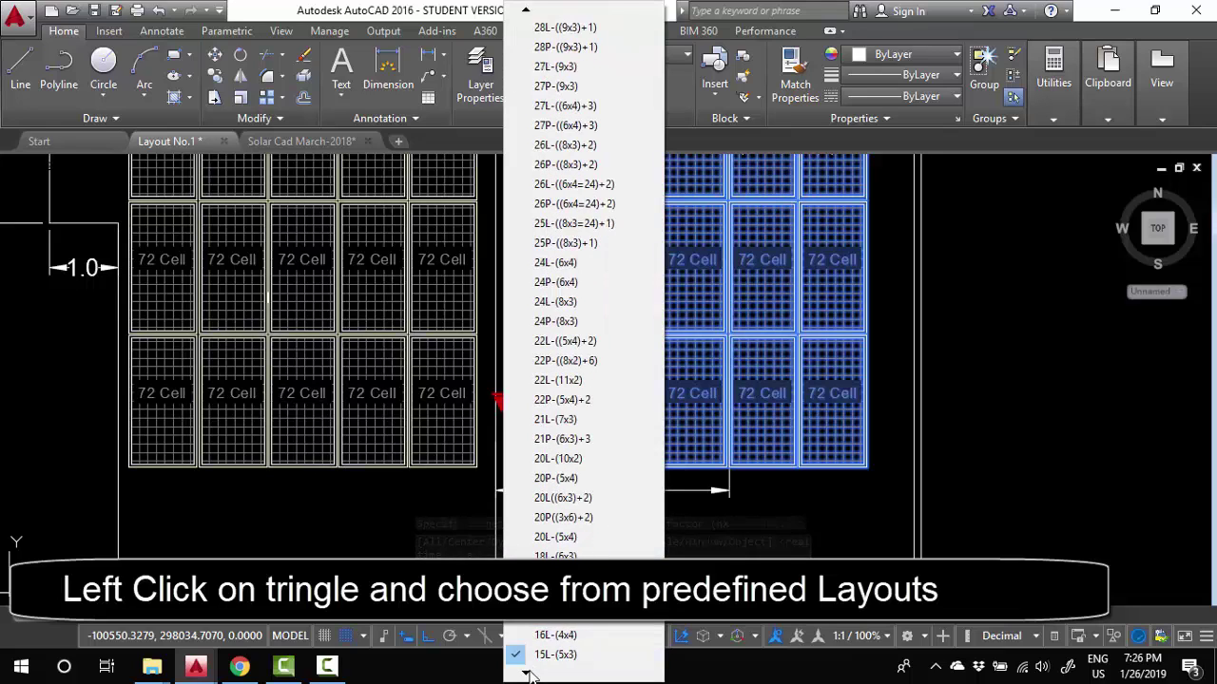
{"action": "left_click", "coordinate": [561, 596]}
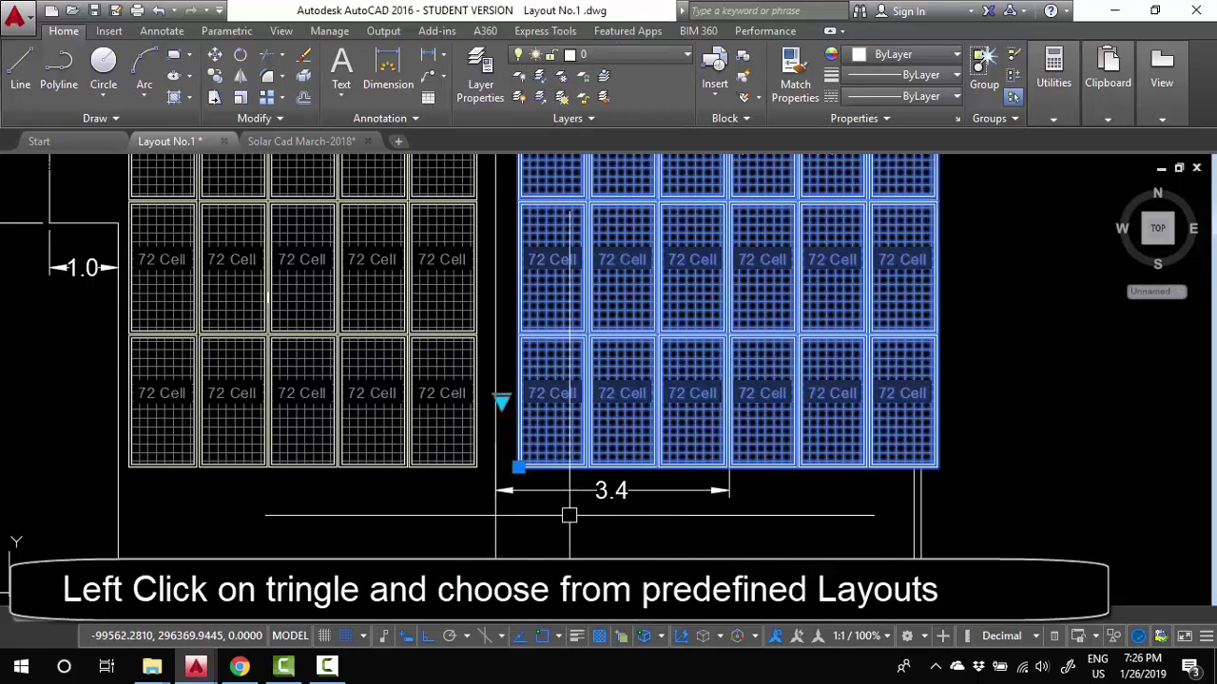
{"action": "scroll", "coordinate": [506, 514], "scroll_direction": "down", "scroll_amount": 2}
{"action": "key", "text": "Escape"}
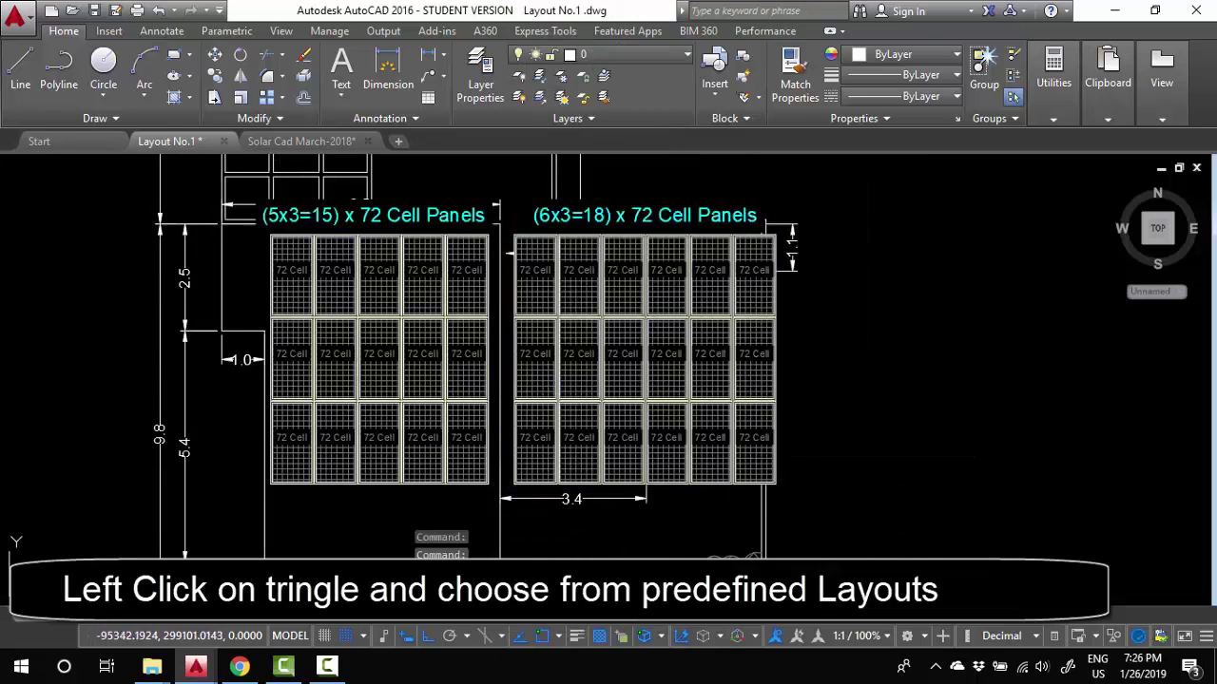
Move the 6x3 array beside the door slightly left, keeping it horizontal, to line up with the roof's right wall
{"action": "left_click", "coordinate": [743, 418]}
{"action": "key", "text": "Return"}
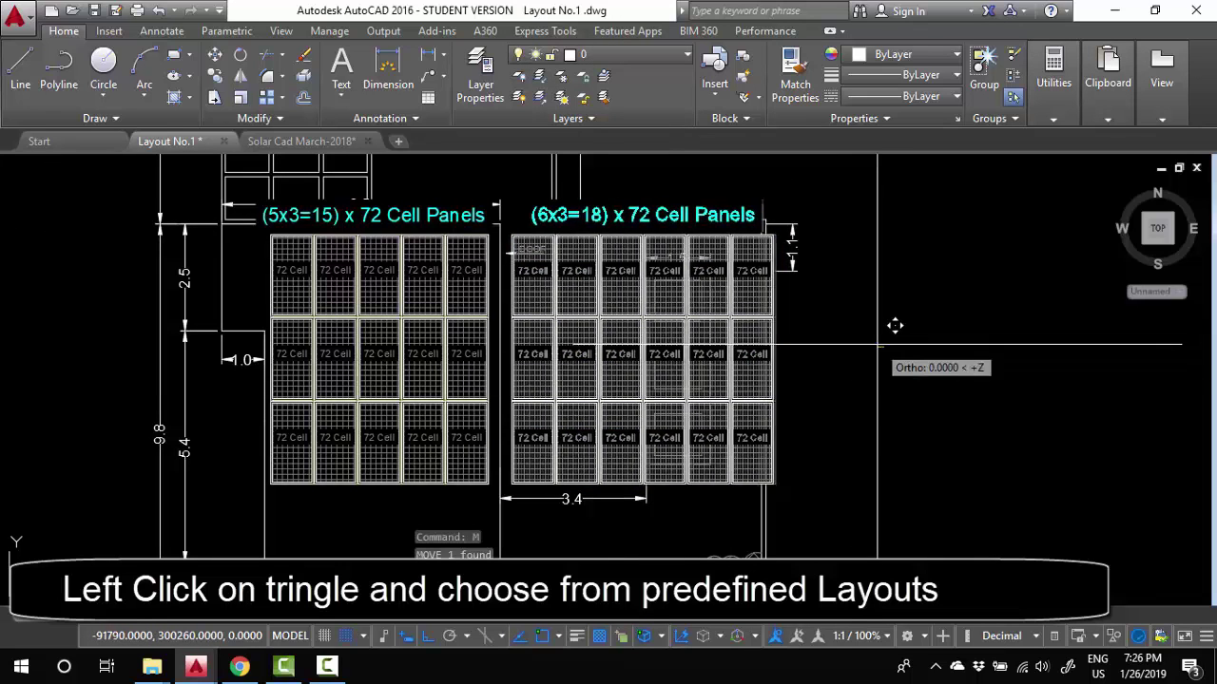
{"action": "left_click", "coordinate": [761, 368]}
Copy the 6x3 array by its lower-left corner onto the upper roof beside the wooden stand, with Ortho off
{"action": "type", "text": "c"}
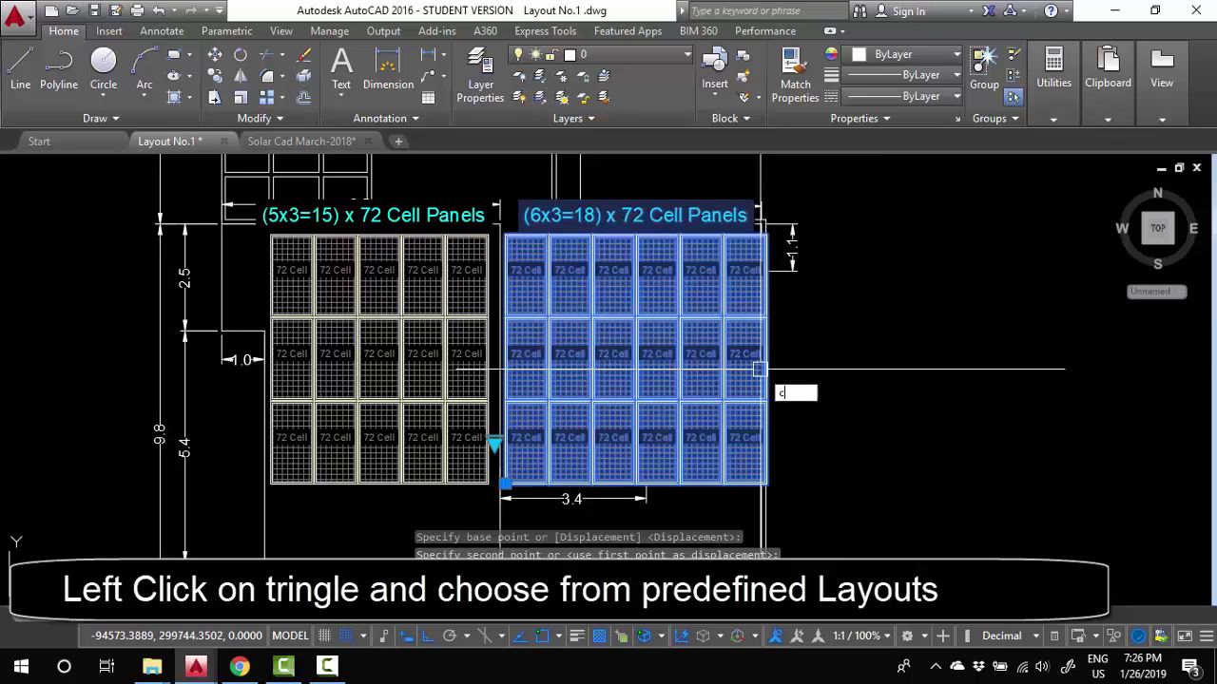
{"action": "type", "text": "o"}
{"action": "key", "text": "Return"}
{"action": "scroll", "coordinate": [513, 484], "scroll_direction": "up", "scroll_amount": 4}
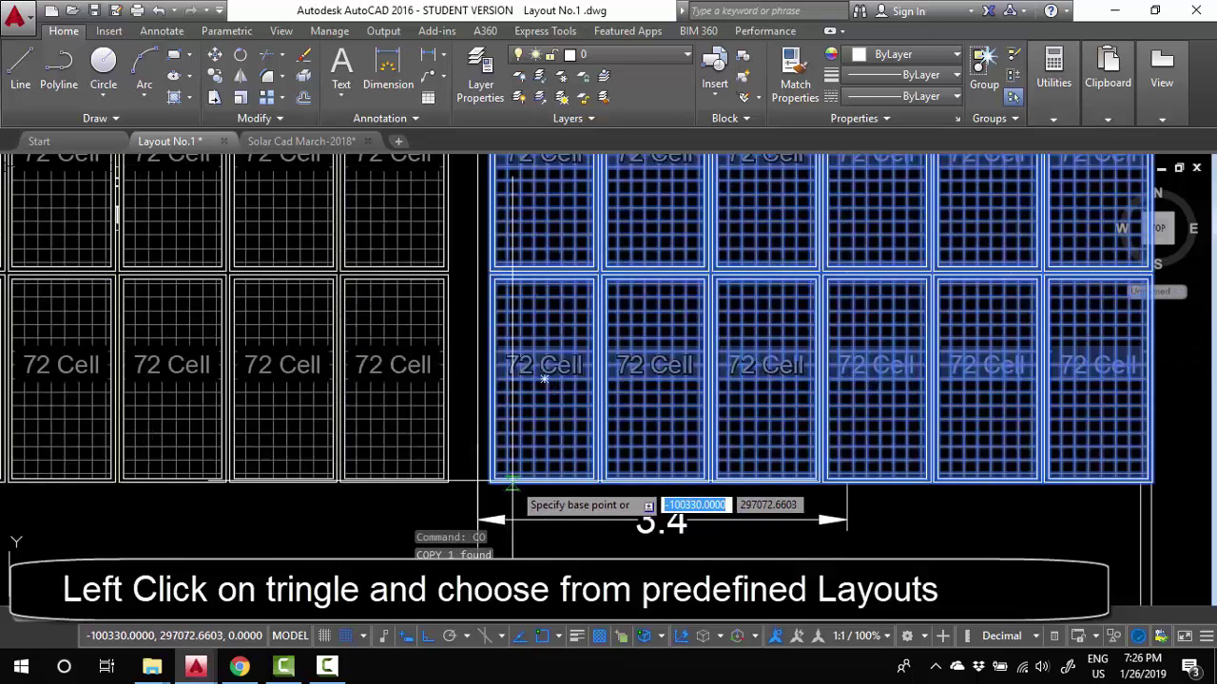
{"action": "left_click", "coordinate": [494, 478]}
{"action": "scroll", "coordinate": [494, 478], "scroll_direction": "down", "scroll_amount": 5}
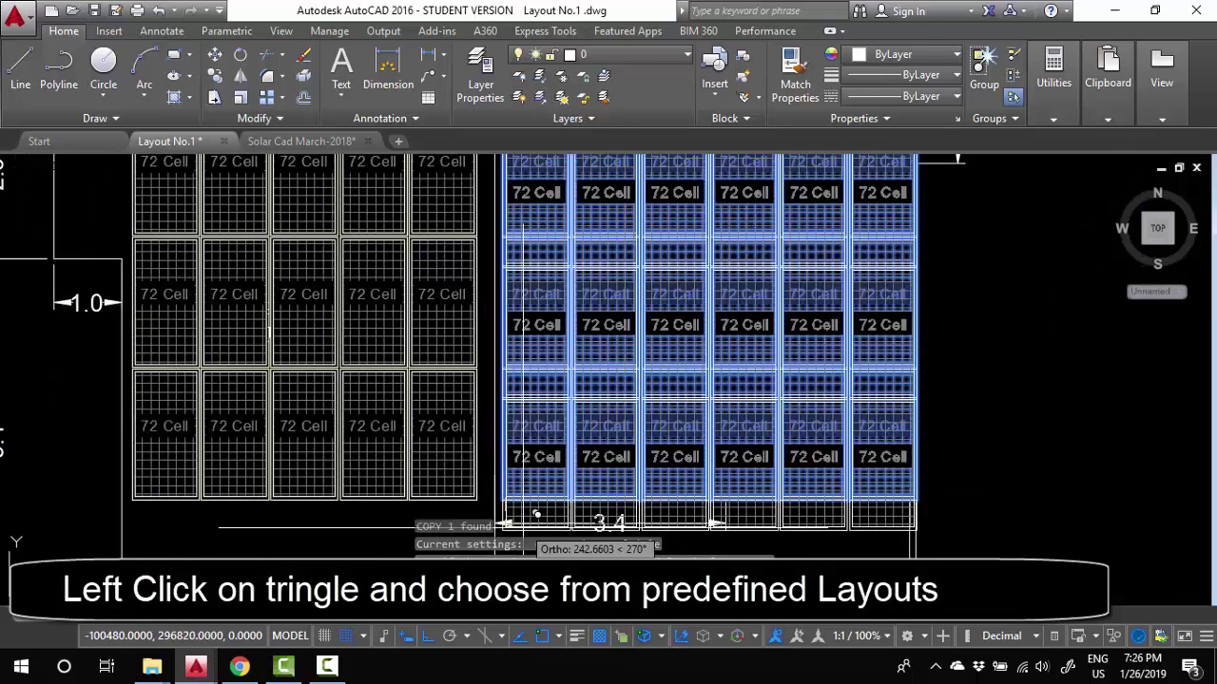
{"action": "scroll", "coordinate": [499, 456], "scroll_direction": "up", "scroll_amount": 3}
{"action": "middle_click_drag", "start_coordinate": [470, 368], "coordinate": [461, 388]}
{"action": "scroll", "coordinate": [454, 379], "scroll_direction": "down", "scroll_amount": 3}
{"action": "scroll", "coordinate": [378, 206], "scroll_direction": "up", "scroll_amount": 3}
{"action": "scroll", "coordinate": [380, 203], "scroll_direction": "up", "scroll_amount": 2}
{"action": "key", "text": "F8"}
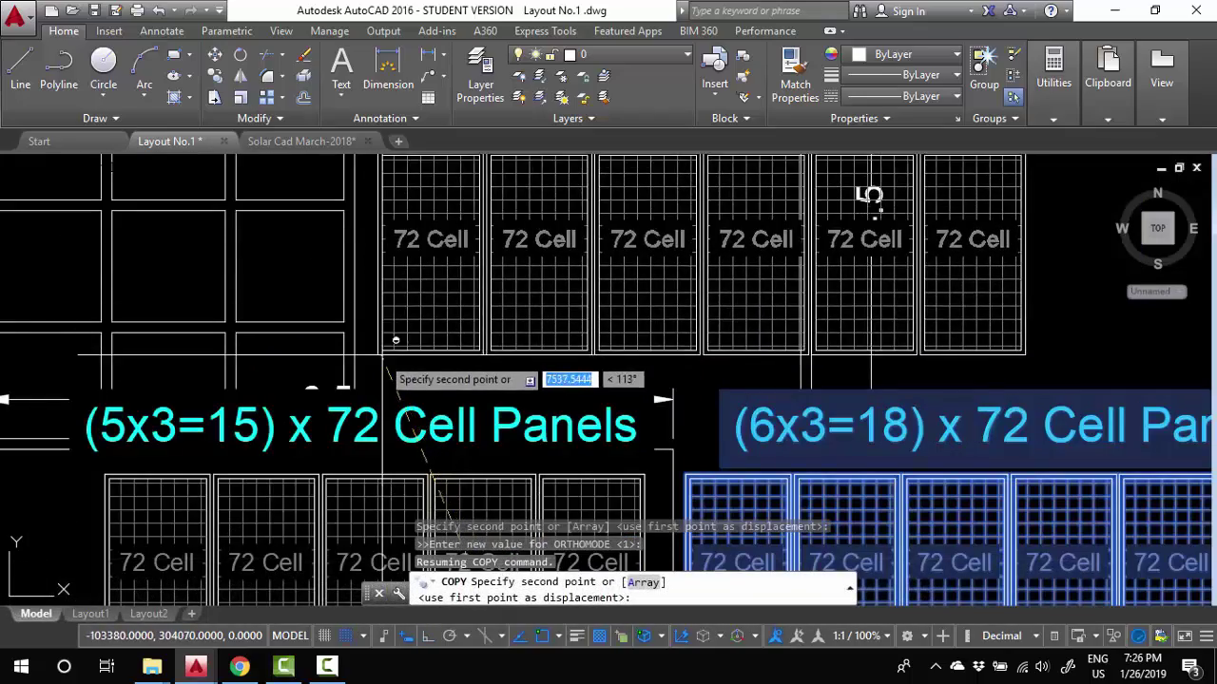
{"action": "left_click", "coordinate": [370, 368]}
{"action": "key", "text": "Escape"}
{"action": "scroll", "coordinate": [419, 353], "scroll_direction": "down", "scroll_amount": 4}
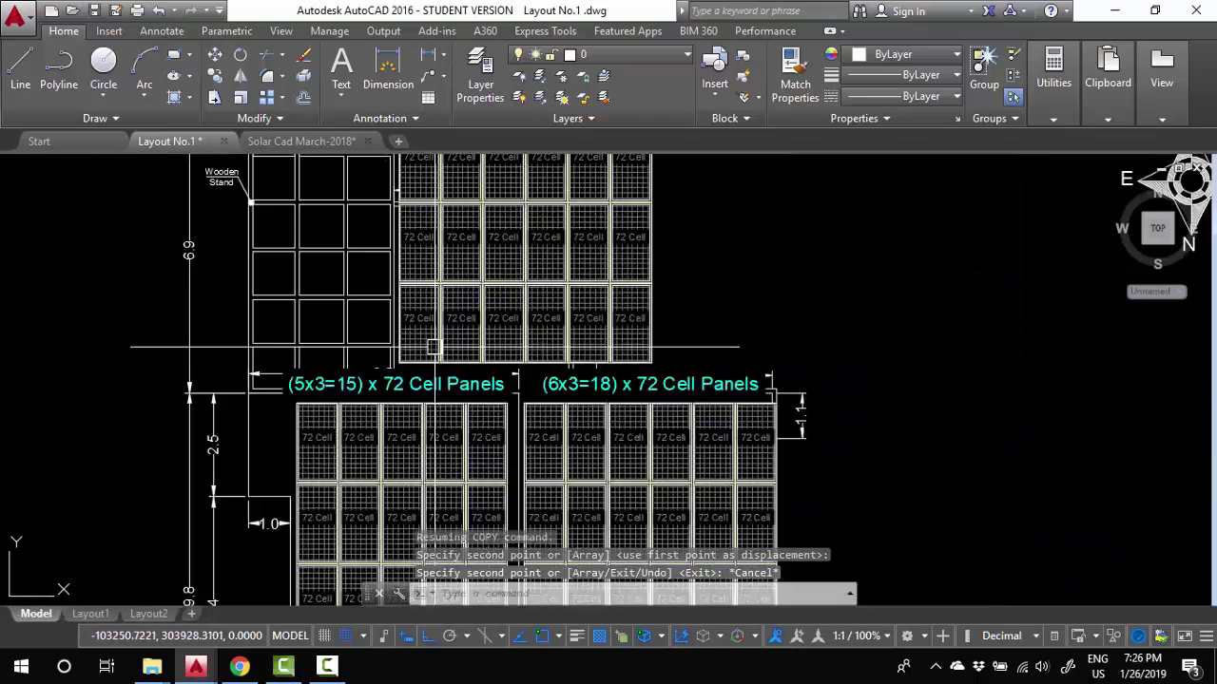
Set the copied array beside the wooden stand to the predefined 8L layout with four by two panels
{"action": "left_click", "coordinate": [460, 332]}
{"action": "middle_click_drag", "start_coordinate": [470, 358], "coordinate": [470, 365]}
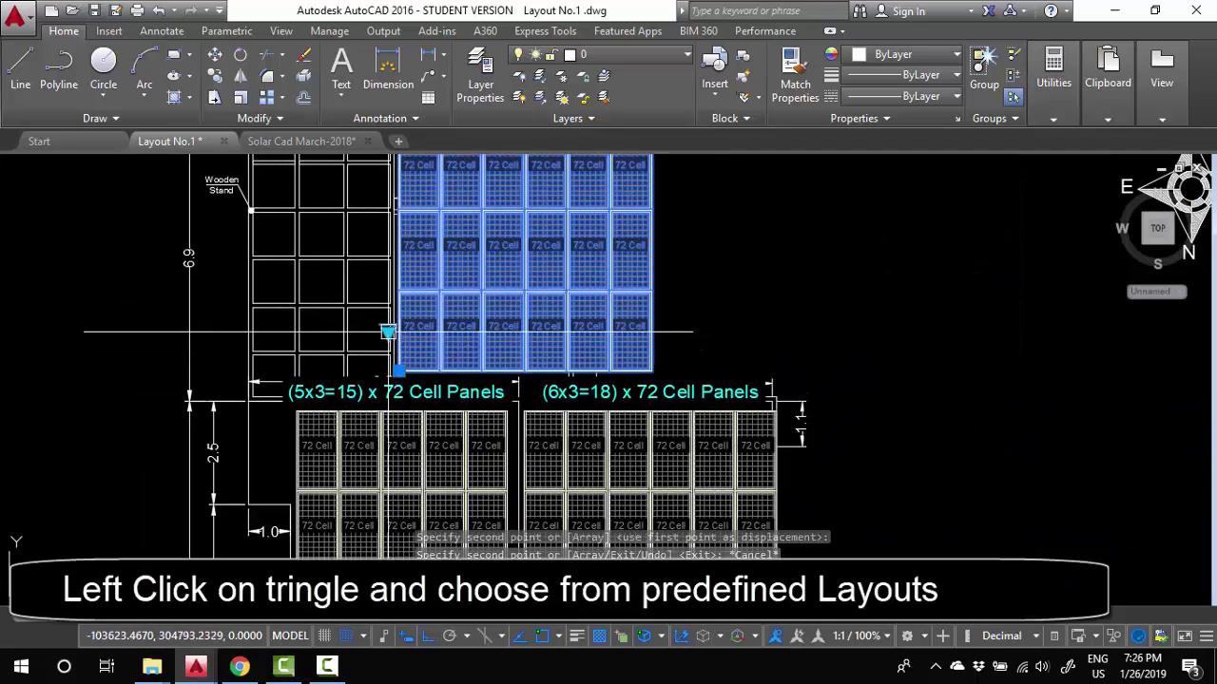
{"action": "left_click", "coordinate": [386, 332]}
{"action": "mouse_move", "coordinate": [418, 673]}
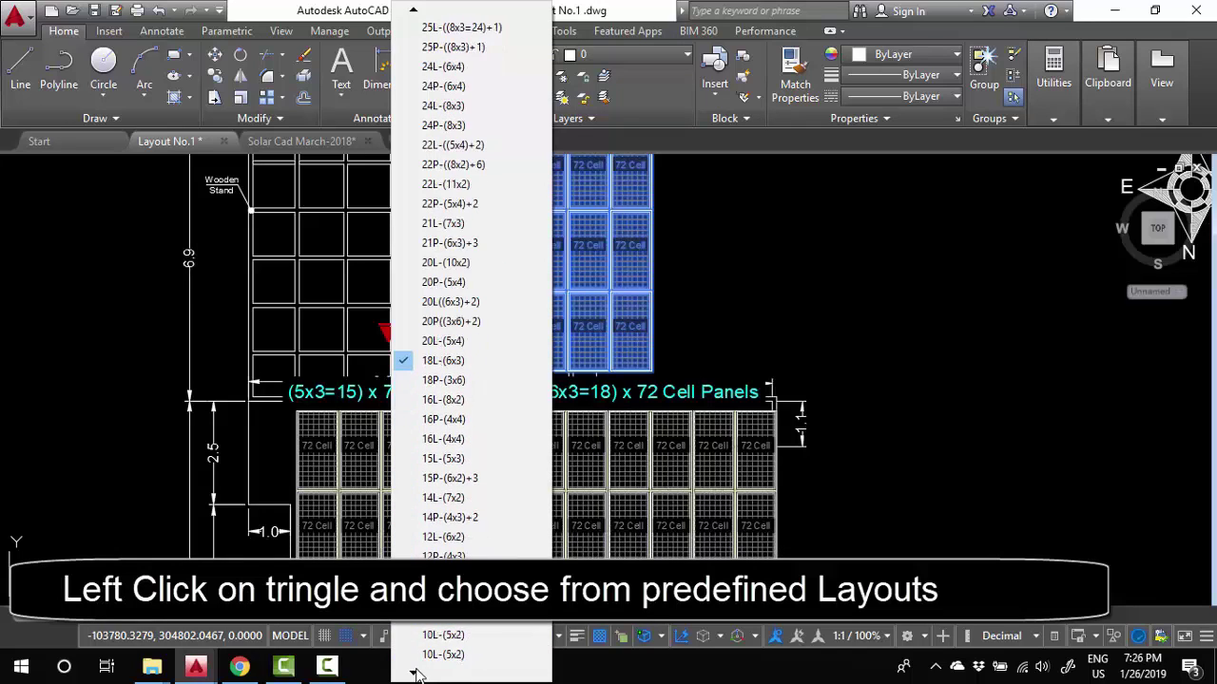
{"action": "left_click", "coordinate": [455, 623]}
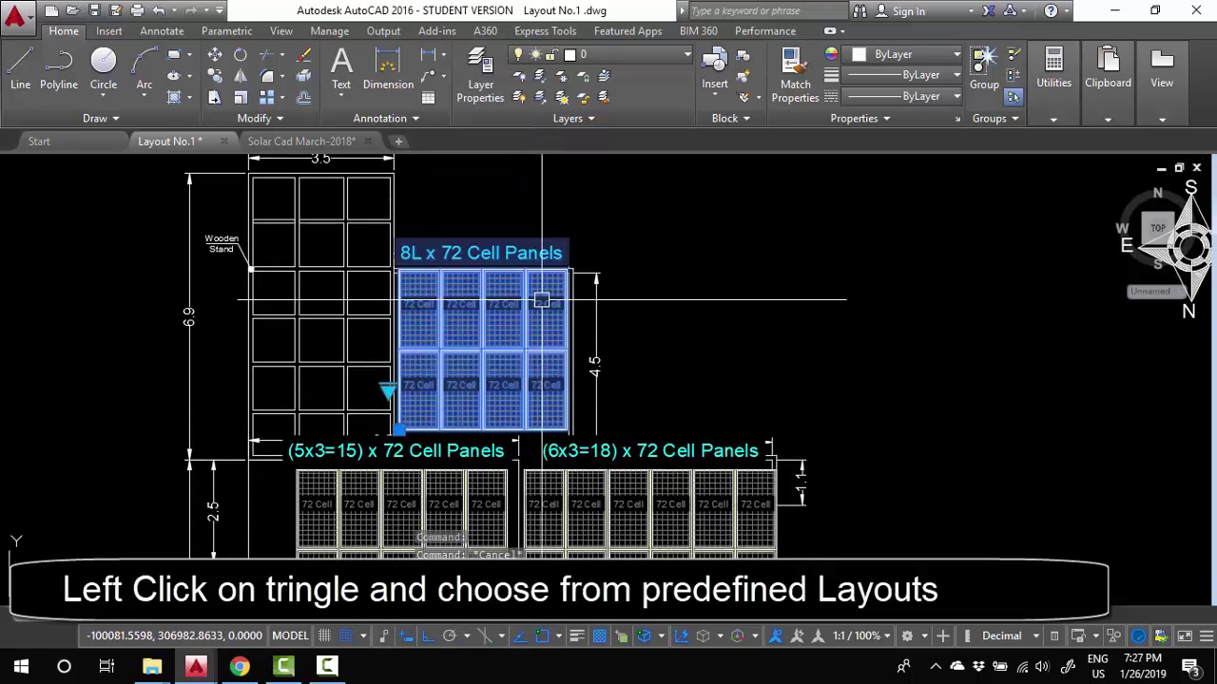
Move the 8-panel array slightly to the right inside the upper roof outline
{"action": "type", "text": "m"}
{"action": "key", "text": "Return"}
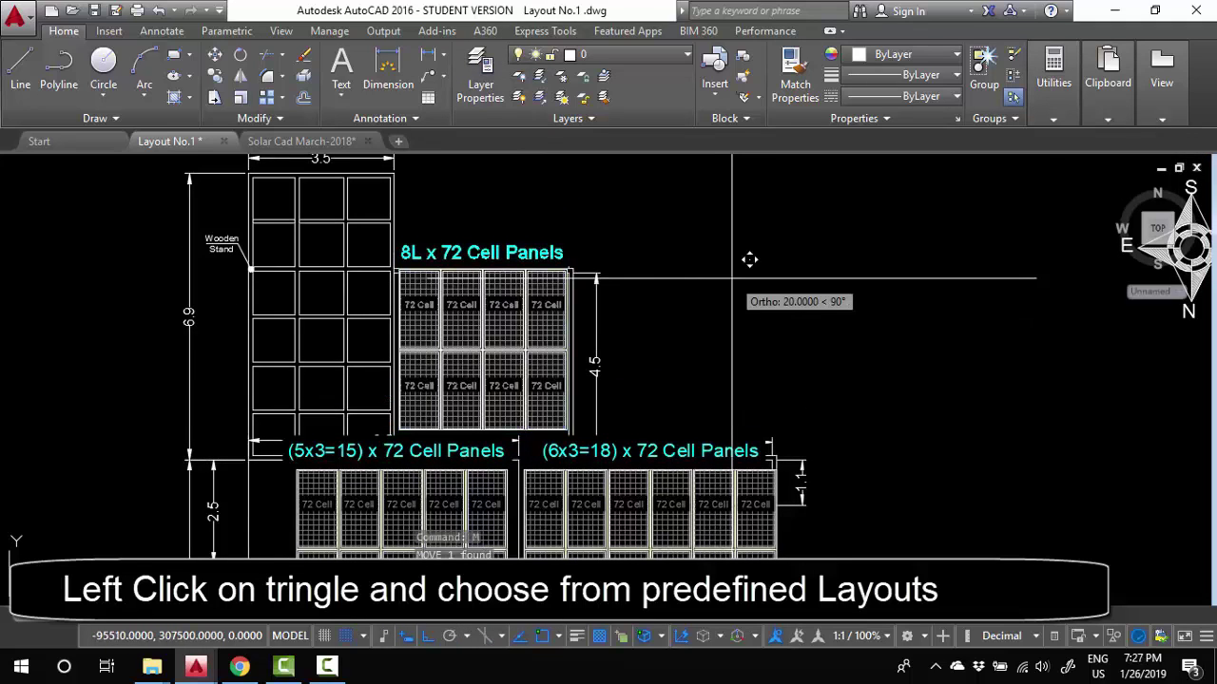
{"action": "left_click", "coordinate": [734, 280]}
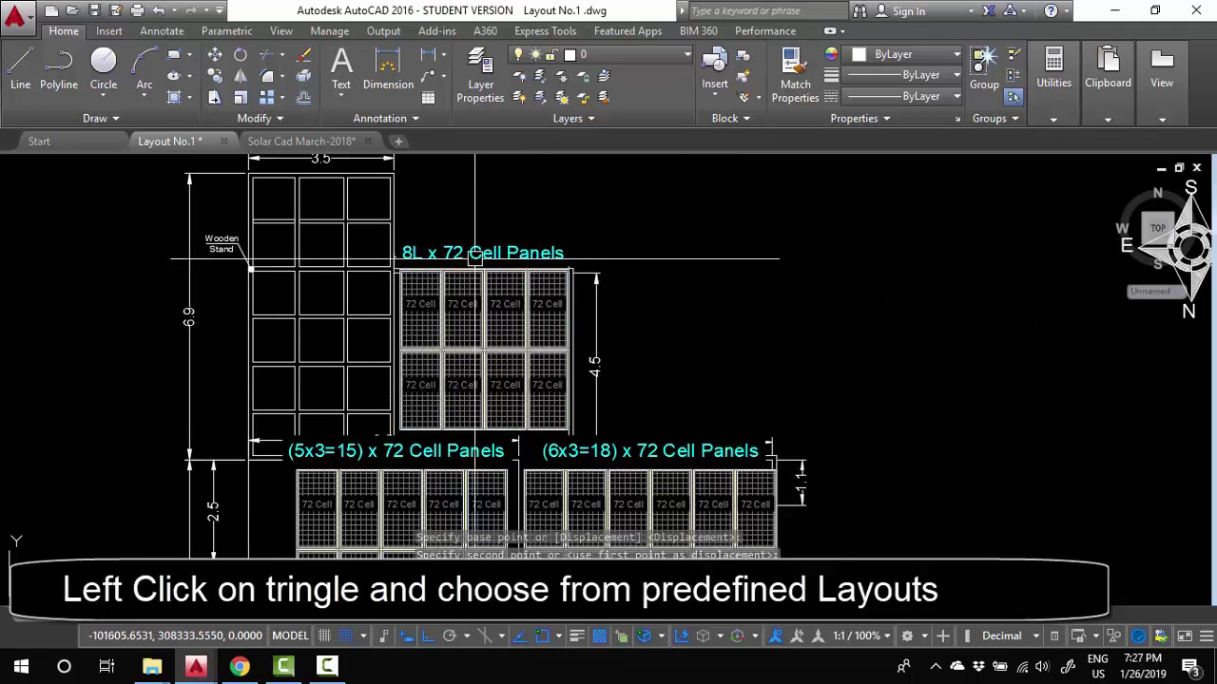
Explode the 8-panel array block and erase its "8L x 72 Cell Panels" label
{"action": "scroll", "coordinate": [501, 254], "scroll_direction": "up", "scroll_amount": 6}
{"action": "middle_click_drag", "start_coordinate": [501, 255], "coordinate": [528, 322]}
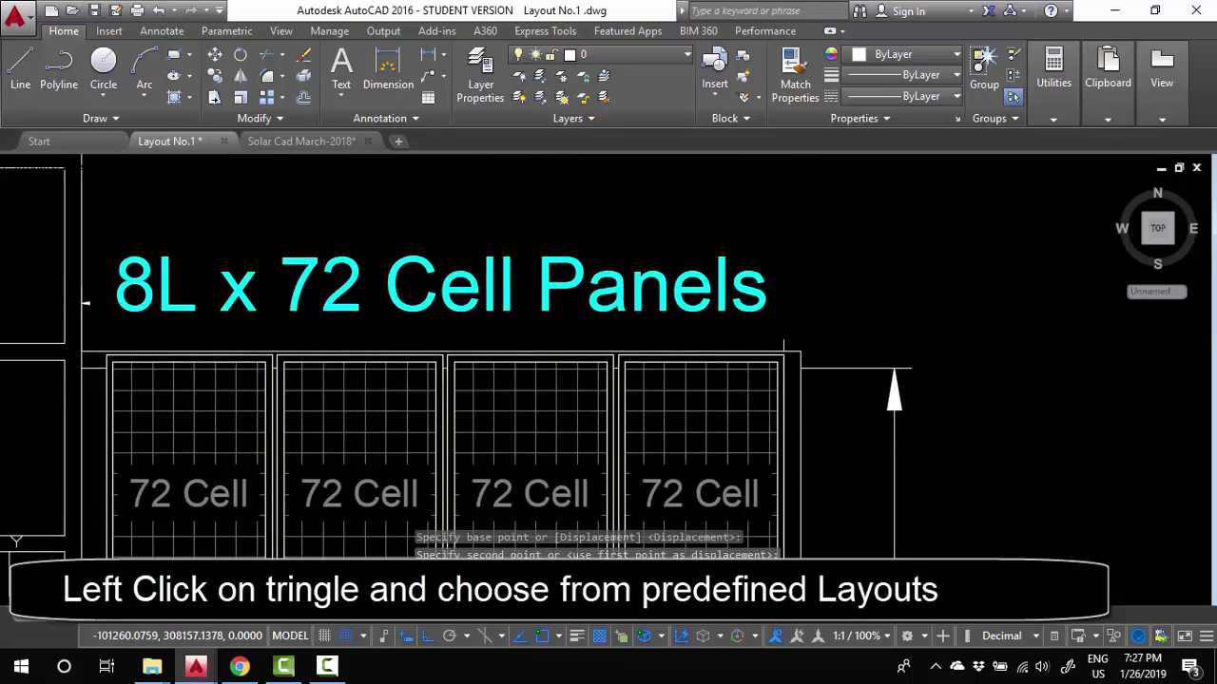
{"action": "key", "text": "Escape"}
{"action": "key", "text": "Return"}
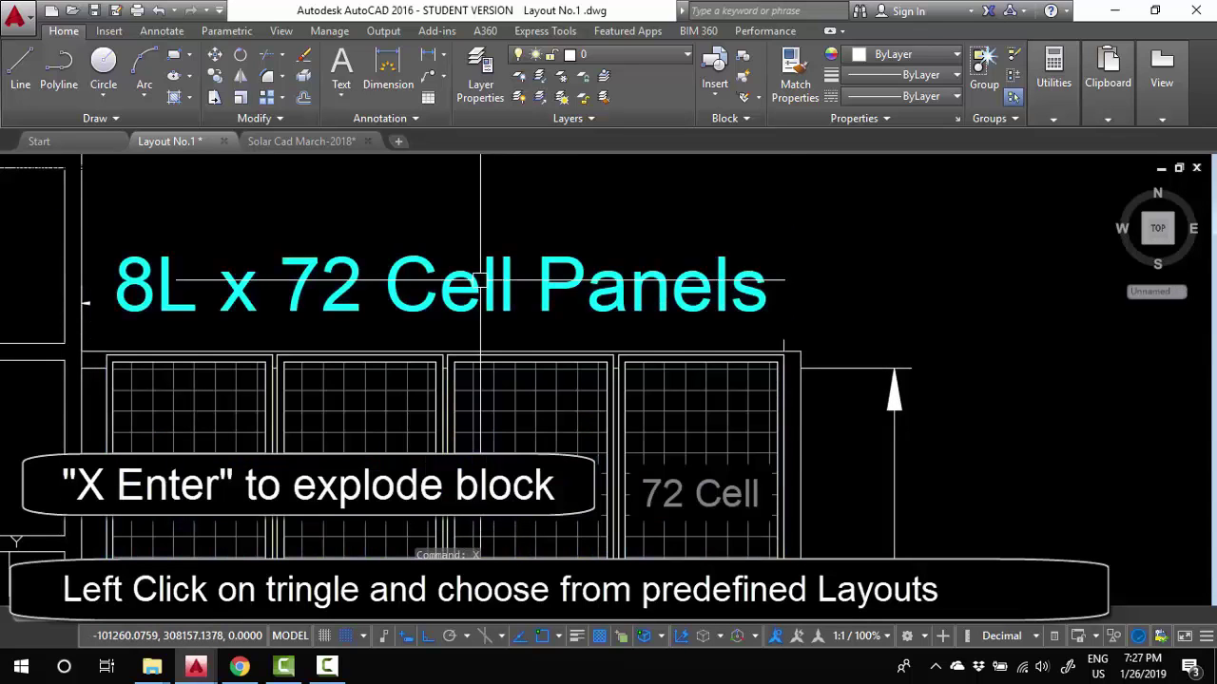
{"action": "scroll", "coordinate": [441, 282], "scroll_direction": "down", "scroll_amount": 6}
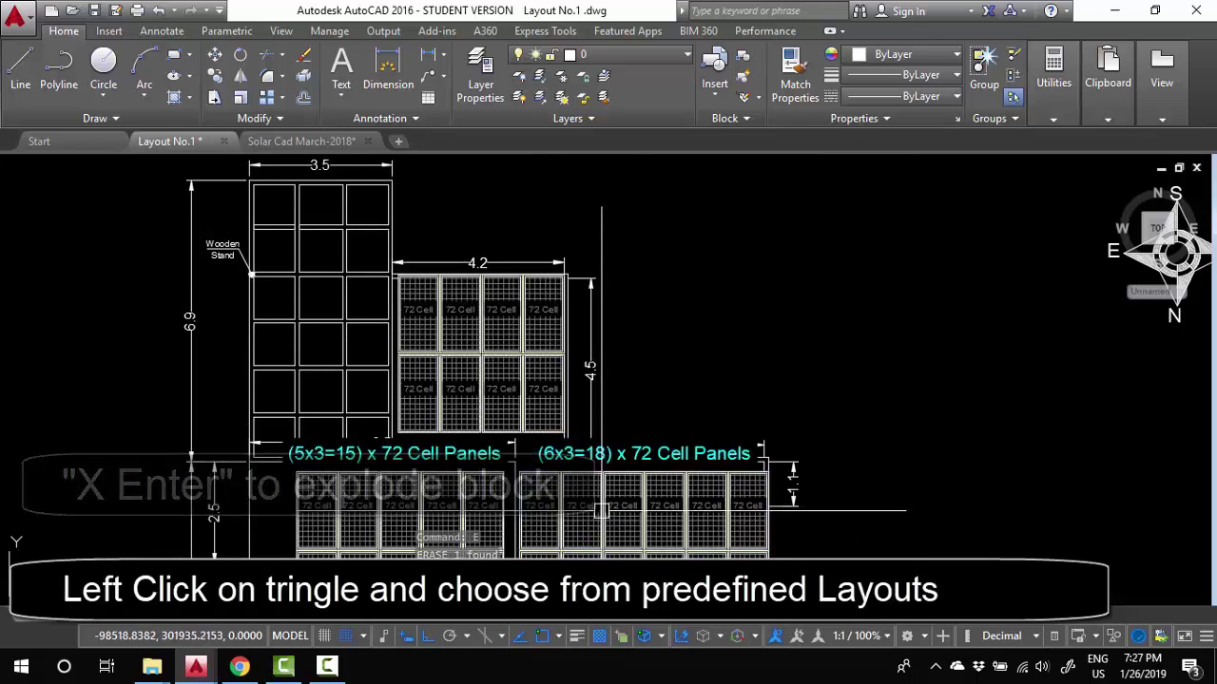
Erase the panel-count labels above the 6x3 and 5x3 arrays, exploding the 5x3 block to separate its label
{"action": "left_click", "coordinate": [645, 454]}
{"action": "key", "text": "Delete"}
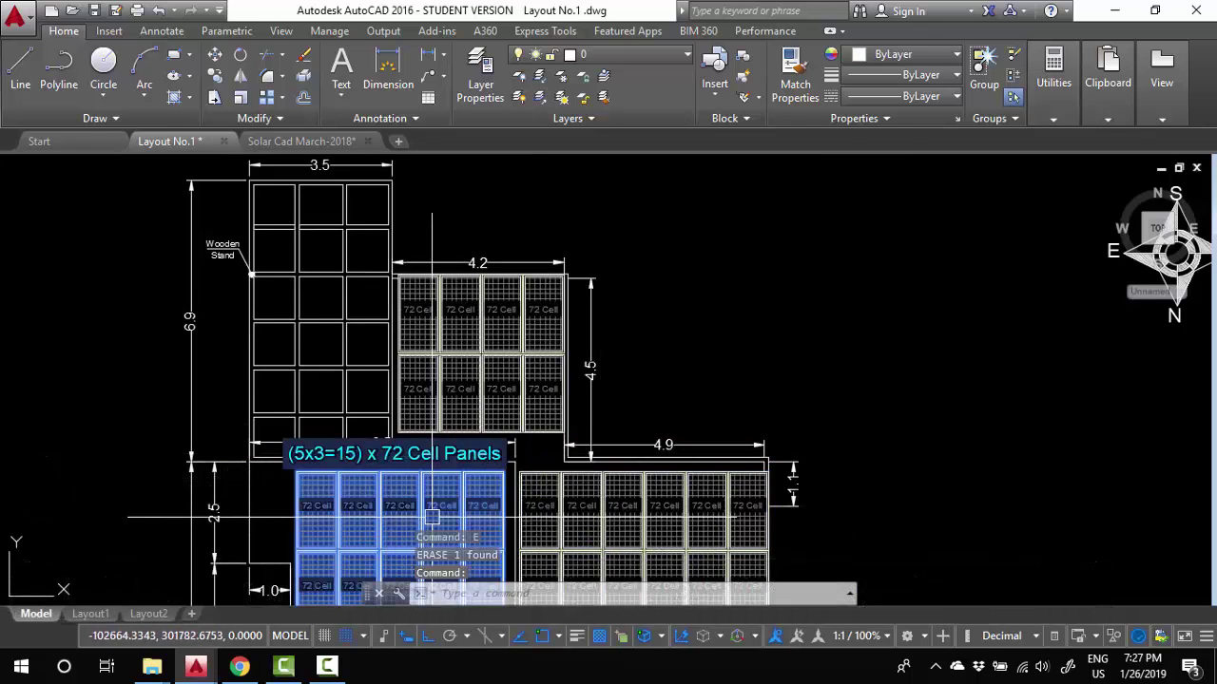
{"action": "left_click", "coordinate": [494, 453]}
{"action": "type", "text": "E"}
{"action": "key", "text": "Return"}
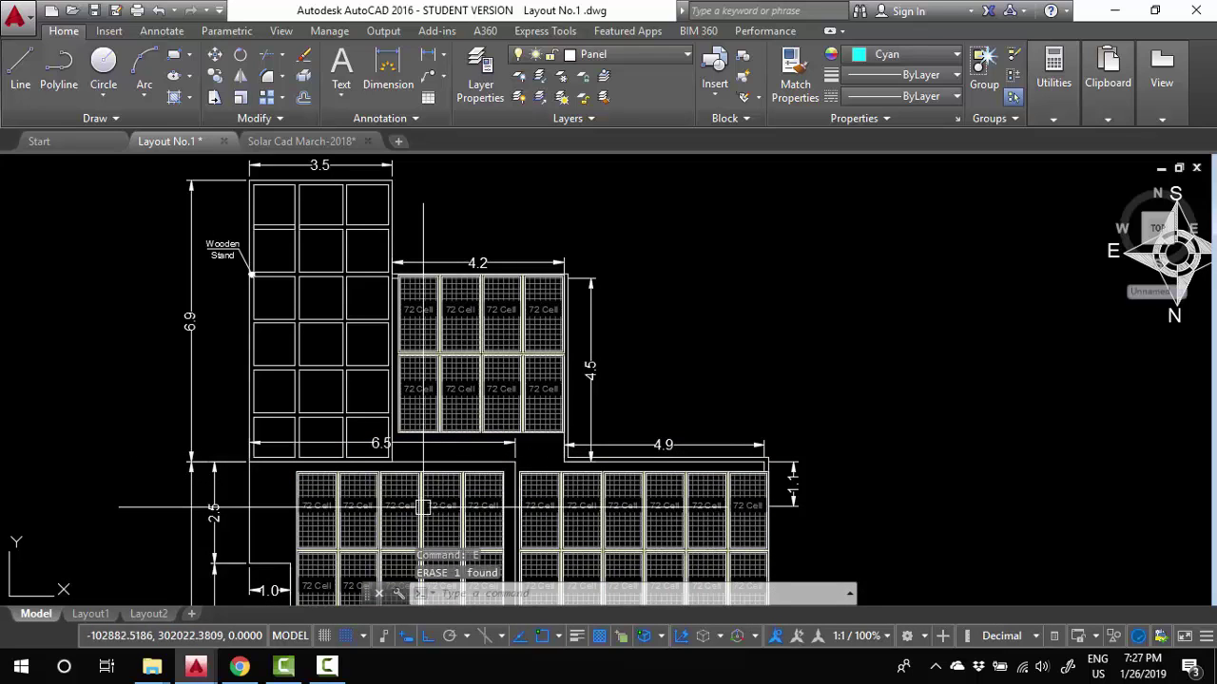
Check that the panels in the top row of the exploded 5x3 array can be selected individually
{"action": "middle_click_drag", "start_coordinate": [460, 508], "coordinate": [477, 463]}
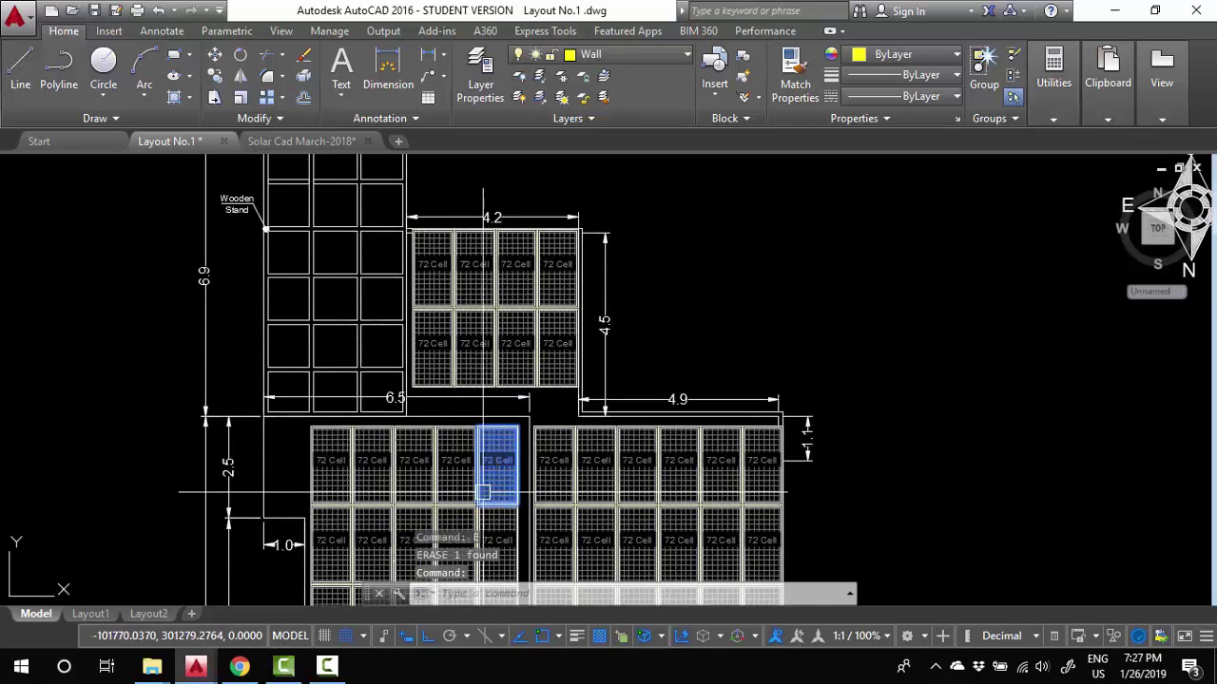
{"action": "left_click", "coordinate": [404, 490]}
{"action": "left_click", "coordinate": [351, 485]}
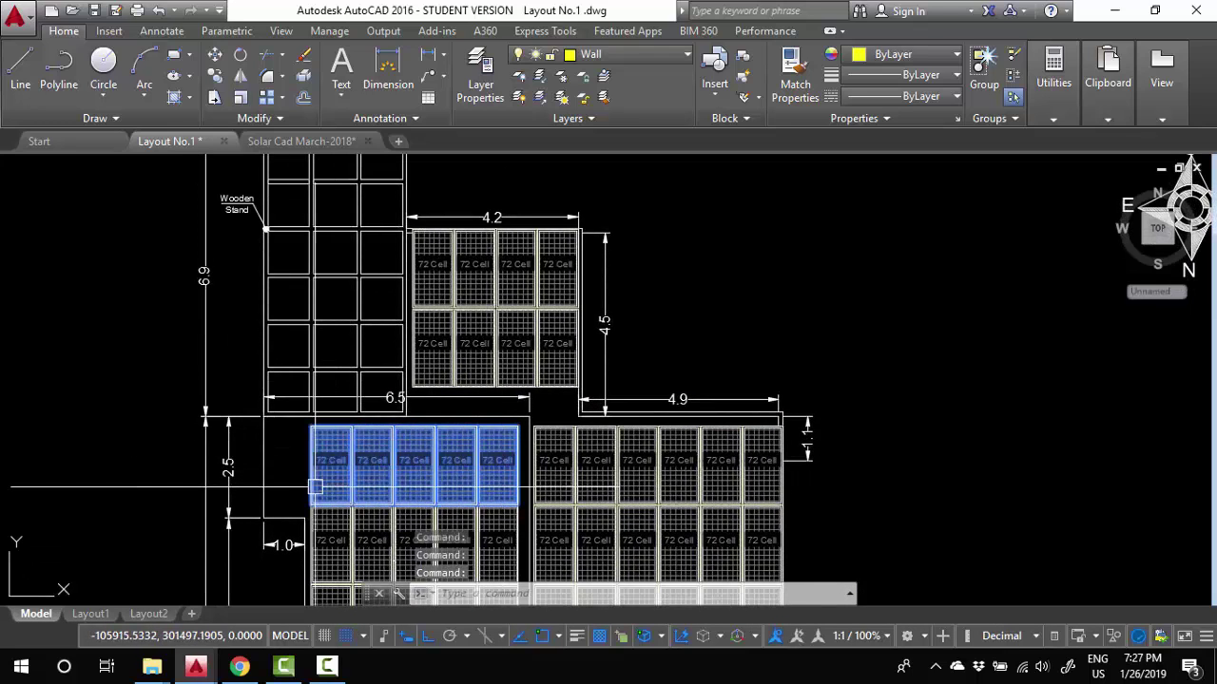
{"action": "middle_click_drag", "start_coordinate": [314, 487], "coordinate": [353, 231]}
{"action": "key", "text": "Escape"}
{"action": "middle_click_drag", "start_coordinate": [471, 392], "coordinate": [446, 522]}
{"action": "scroll", "coordinate": [523, 363], "scroll_direction": "down", "scroll_amount": 2}
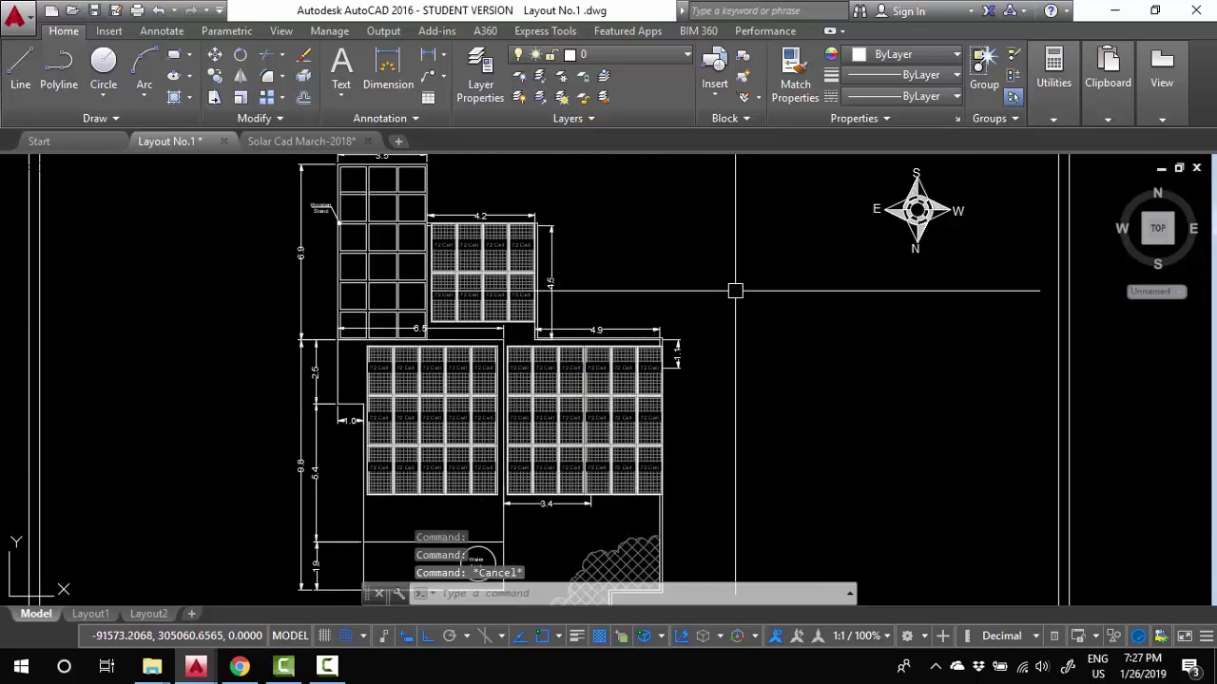
Save Layout No.1 and switch to the model space of the Layout2 big drawing
{"action": "key", "text": "ctrl+s"}
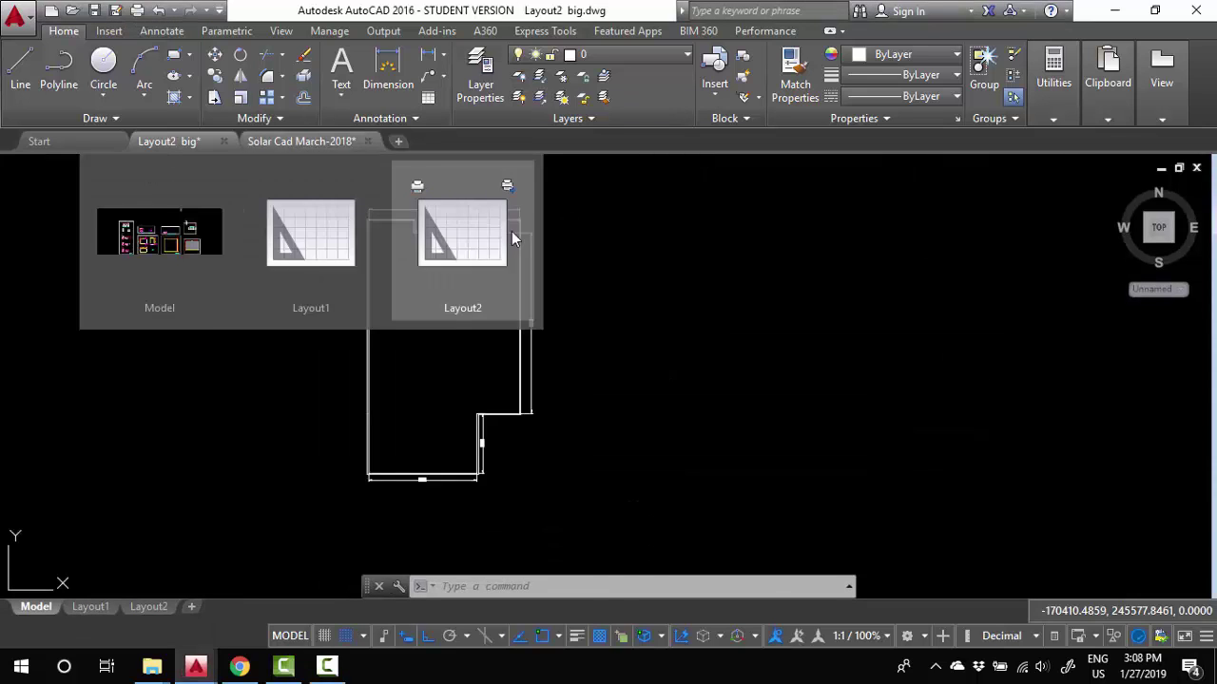
{"action": "left_click", "coordinate": [162, 220]}
Stretch the pasted 72 Cell block into a two-row array along the lower edge of the 18.0-wide roof
{"action": "scroll", "coordinate": [308, 394], "scroll_direction": "up", "scroll_amount": 3}
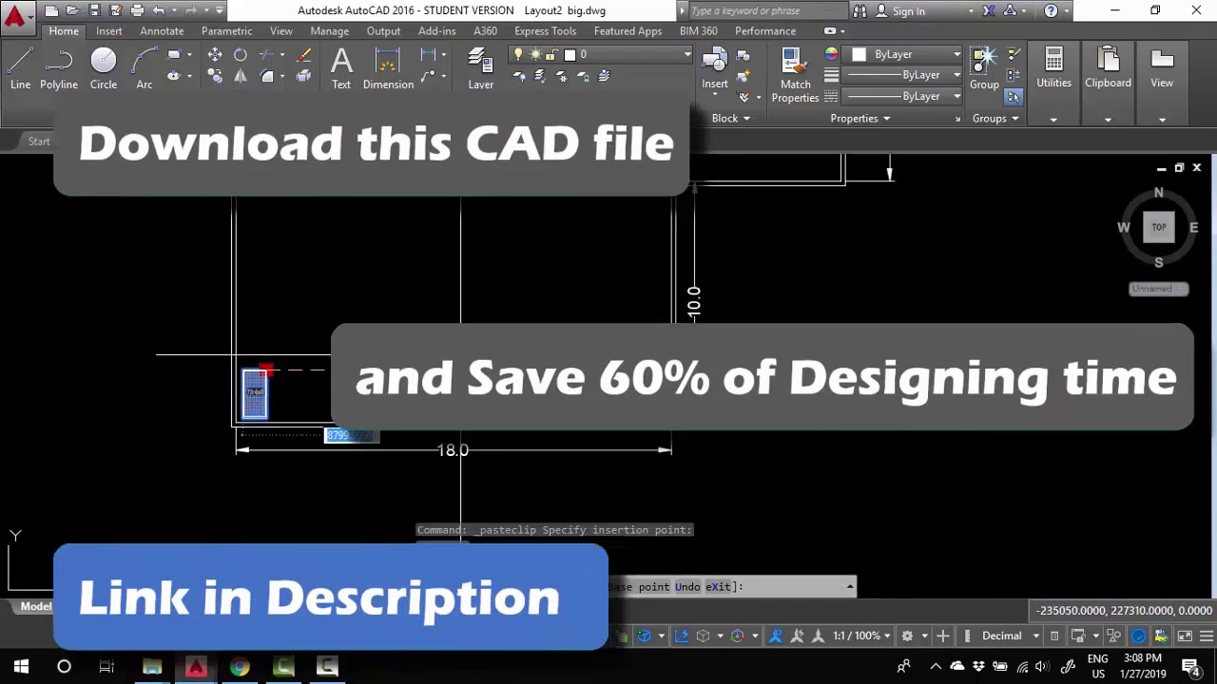
{"action": "left_click", "coordinate": [634, 462]}
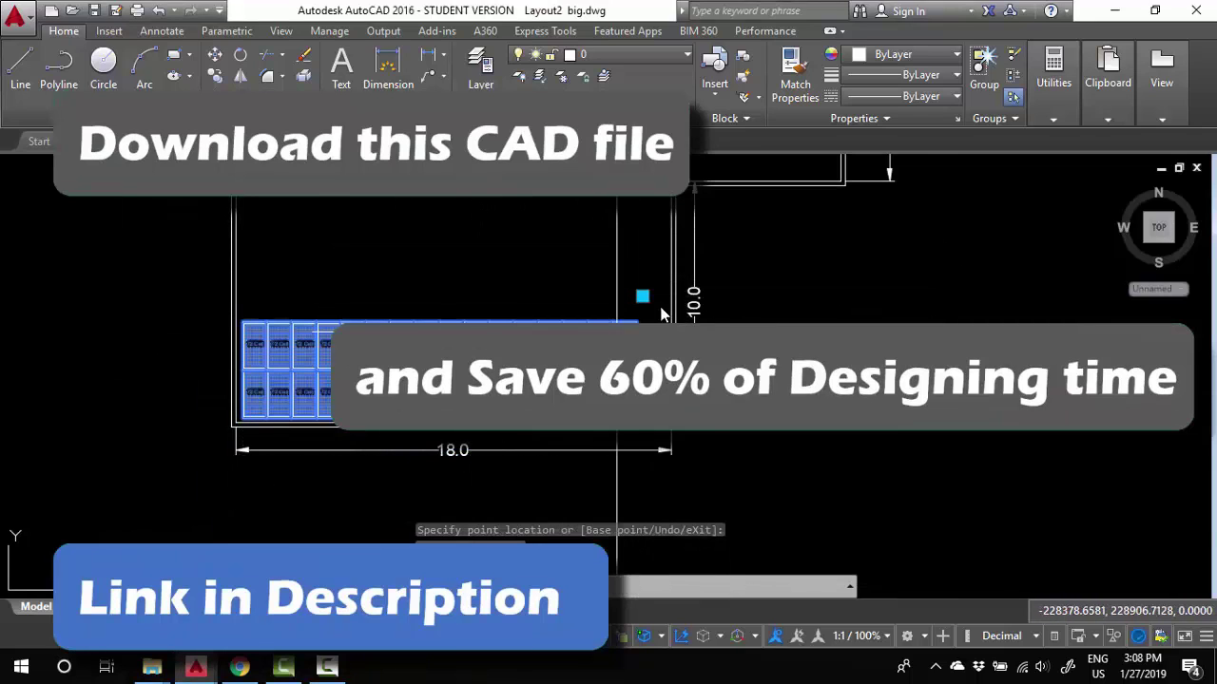
Copy the two-row array straight up by its upper-right corner to add another array above it
{"action": "key", "text": "Escape"}
{"action": "type", "text": "co"}
{"action": "key", "text": "Return"}
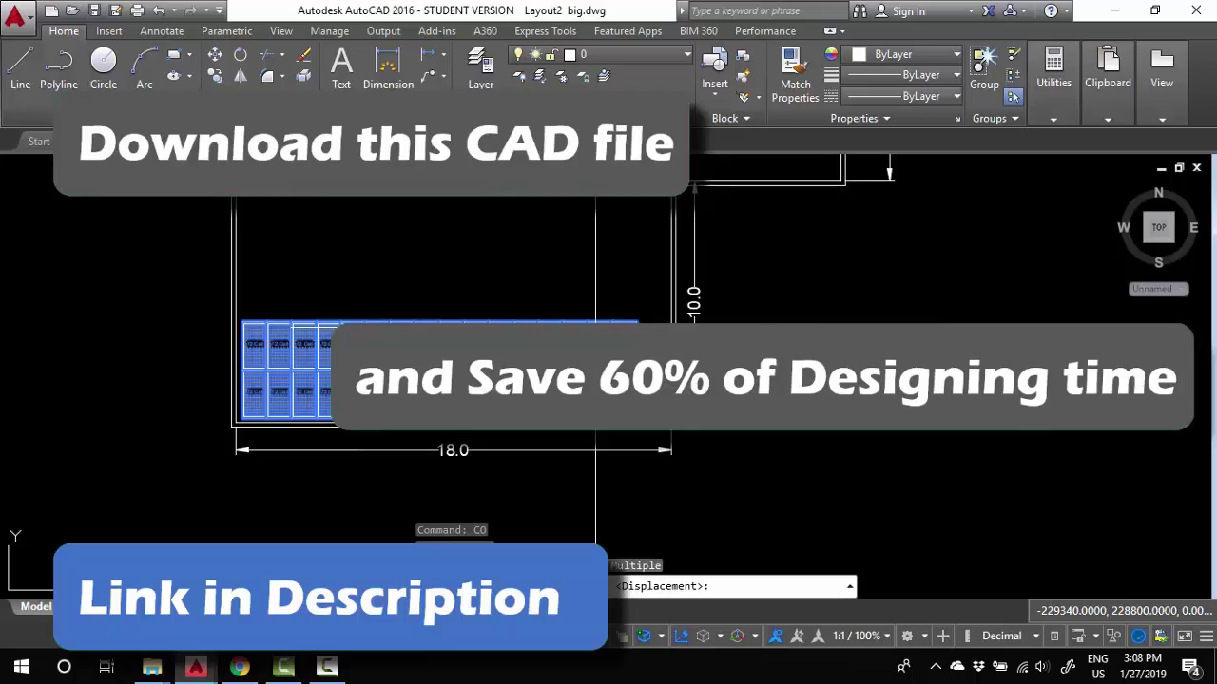
{"action": "scroll", "coordinate": [575, 409], "scroll_direction": "up", "scroll_amount": 4}
{"action": "scroll", "coordinate": [785, 466], "scroll_direction": "up", "scroll_amount": 4}
{"action": "left_click", "coordinate": [686, 392]}
{"action": "scroll", "coordinate": [730, 366], "scroll_direction": "down", "scroll_amount": 8}
{"action": "scroll", "coordinate": [730, 261], "scroll_direction": "up", "scroll_amount": 10}
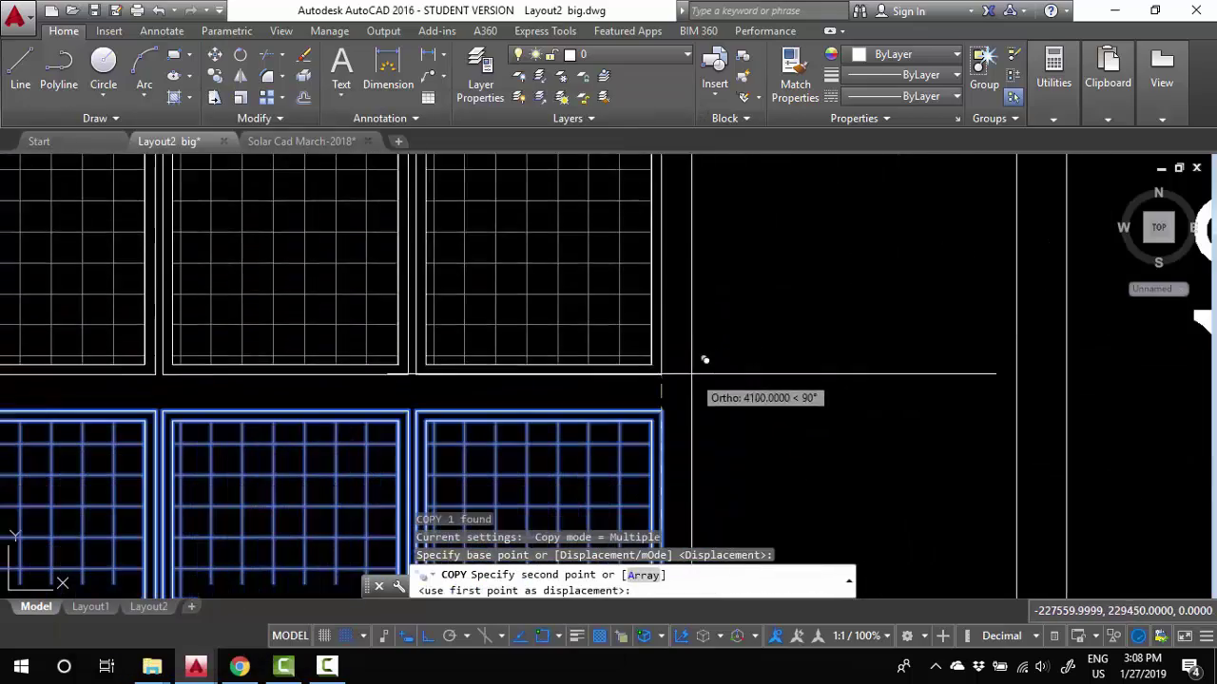